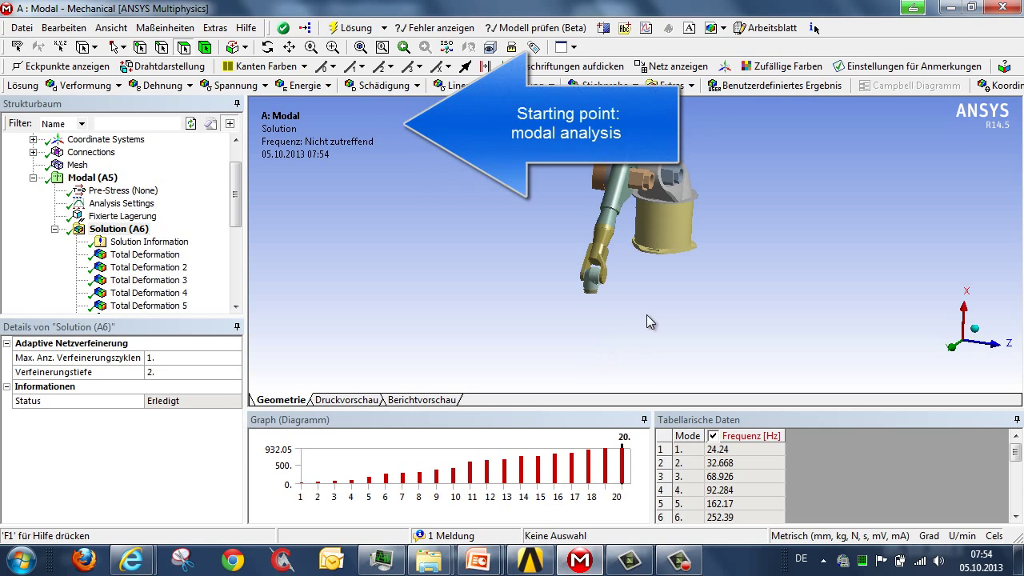
Show the mode-1 total deformation of the robot arm from a rotated view.
middle_drag(650, 256, 602, 326)
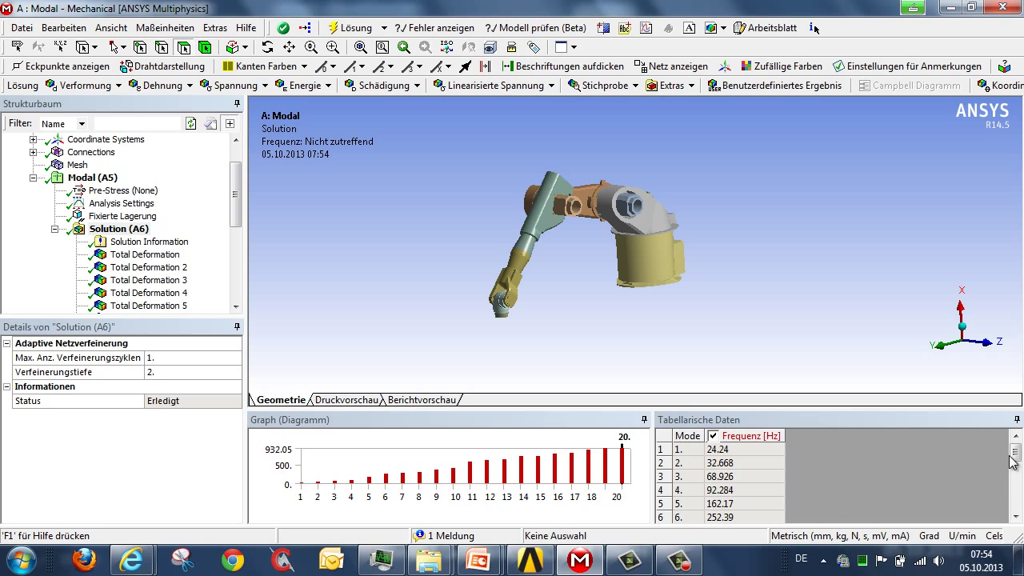
drag(1016, 453, 1020, 510)
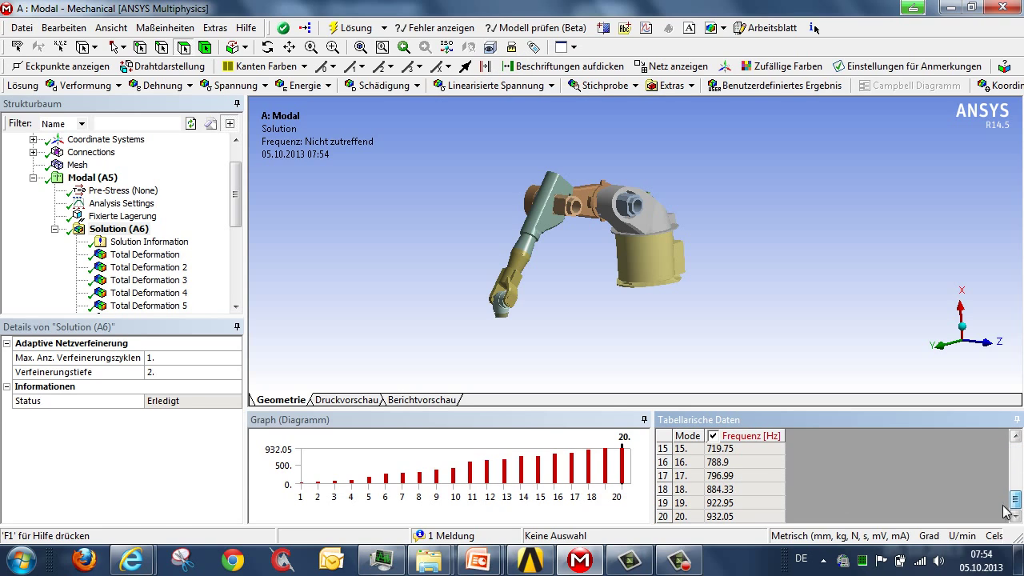
click(164, 256)
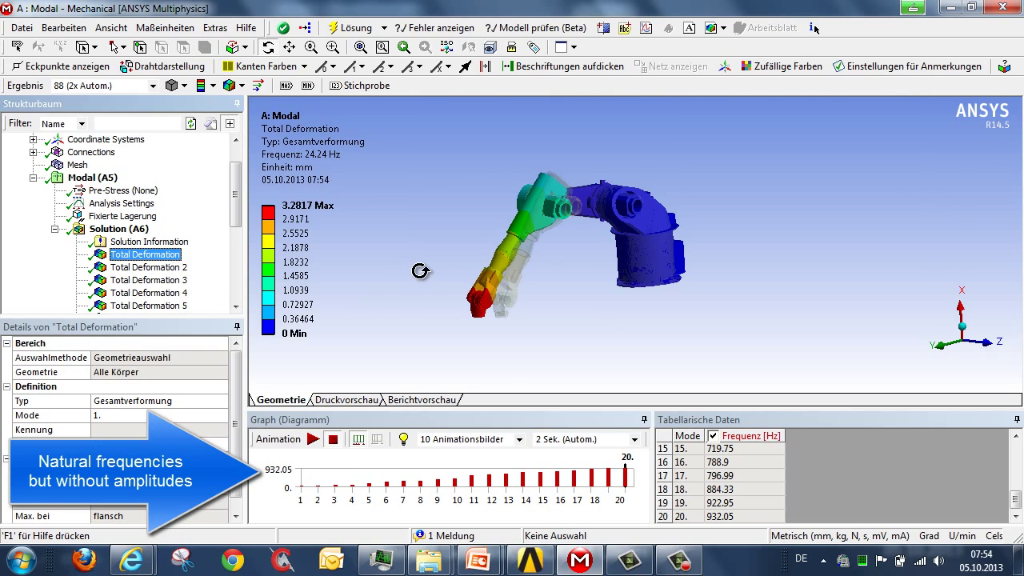
drag(420, 271, 564, 286)
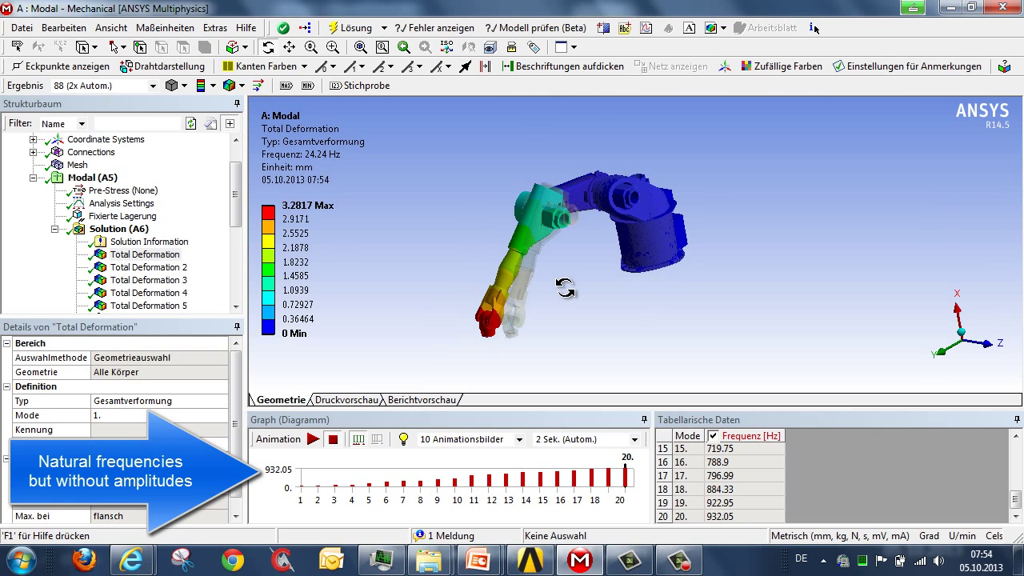
Play and stop the 24.24 Hz mode-1 animation, then return to the Workbench project.
click(312, 439)
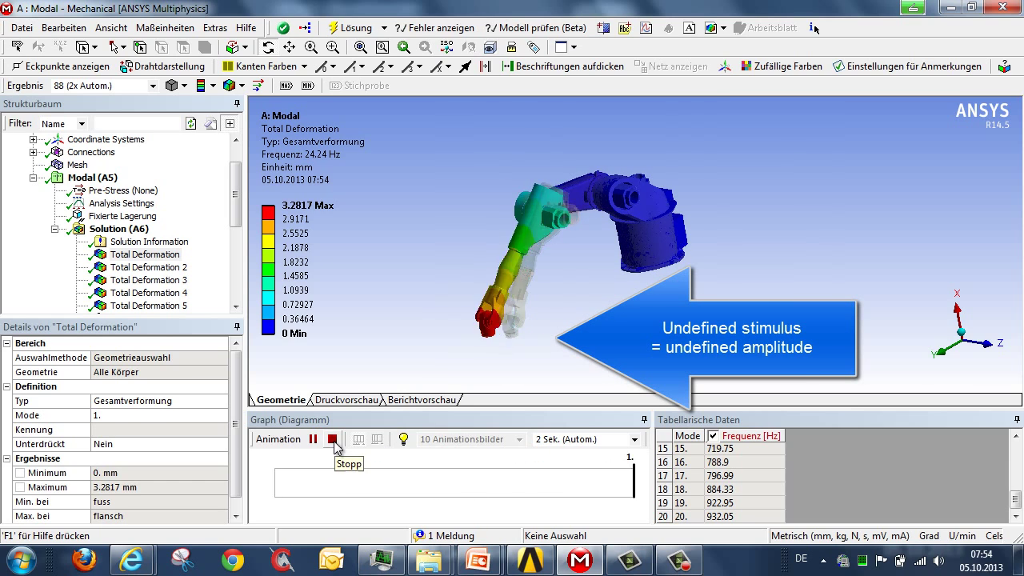
click(334, 442)
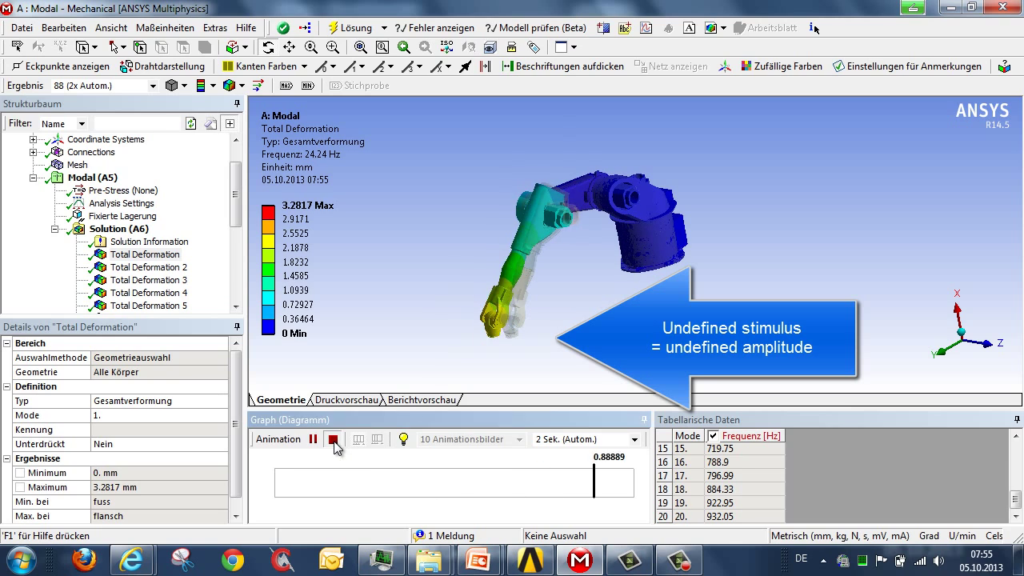
click(512, 551)
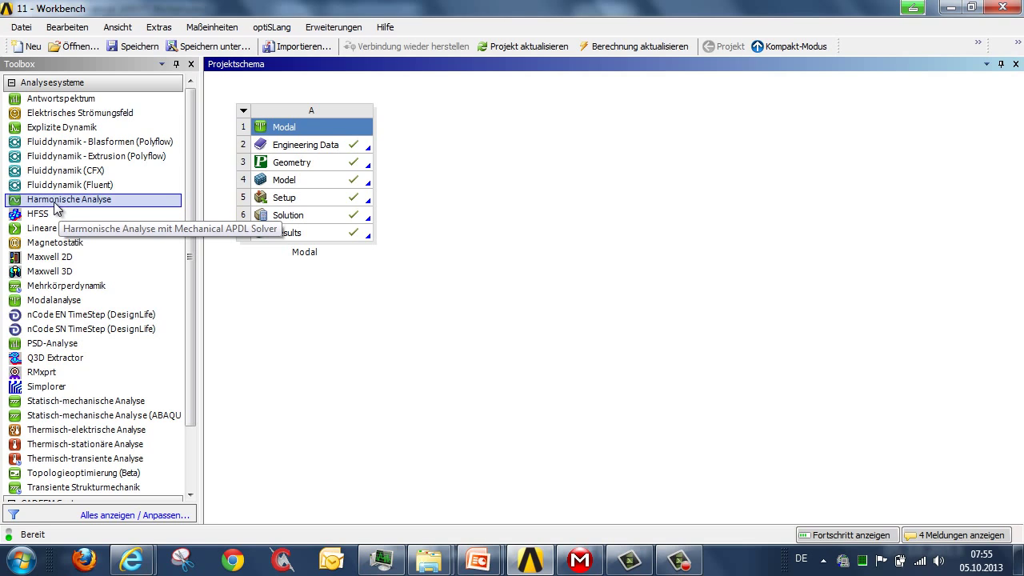
Link a Harmonische Analyse to the Modal Solution cell and open its Setup in Mechanical.
drag(54, 206, 304, 217)
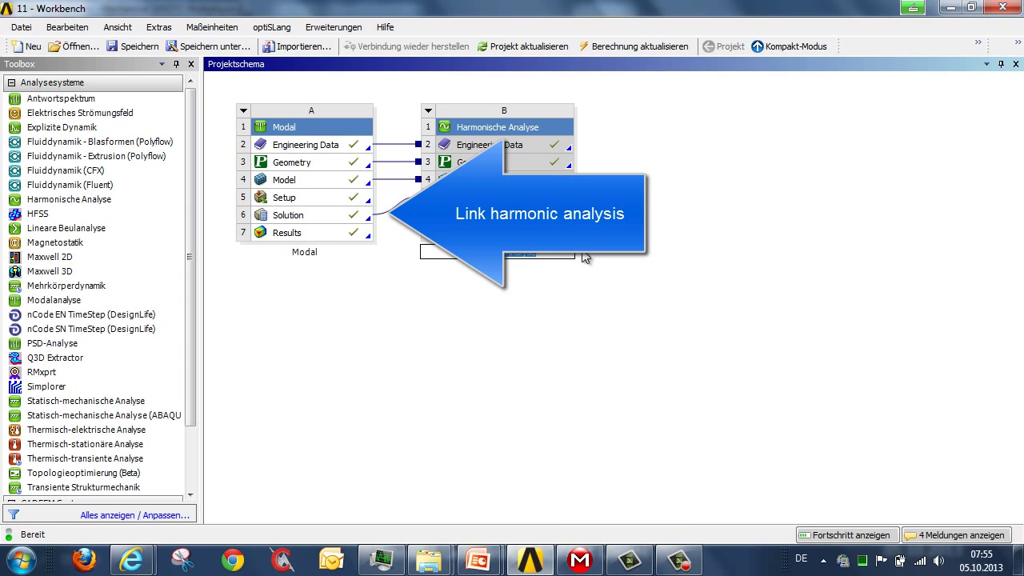
click(582, 561)
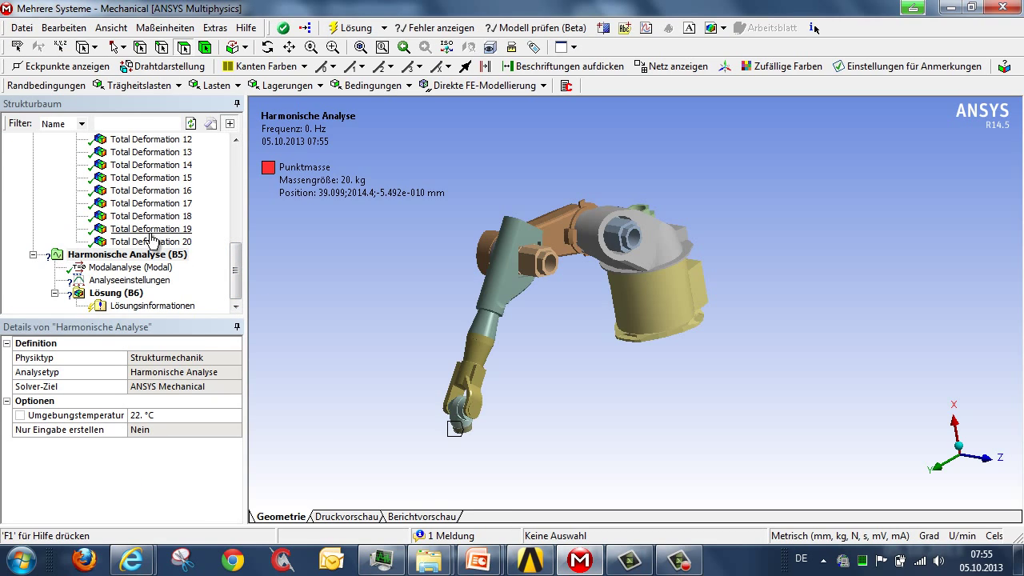
In Analyseeinstellungen set max range 900 Hz, Ergebnisse bündeln to Ja, and Frequenzbündelung 20.
click(143, 281)
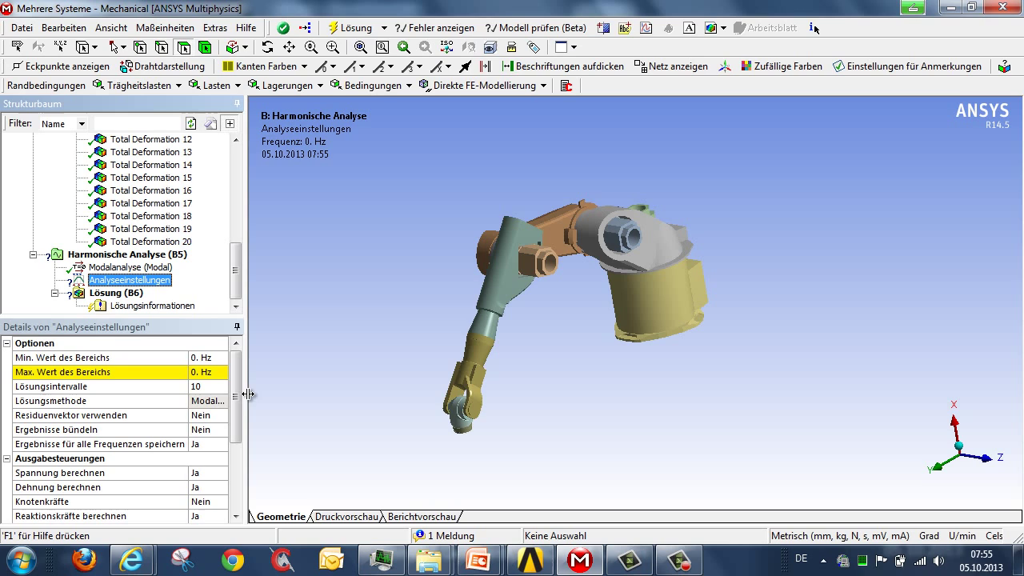
drag(267, 395, 269, 395)
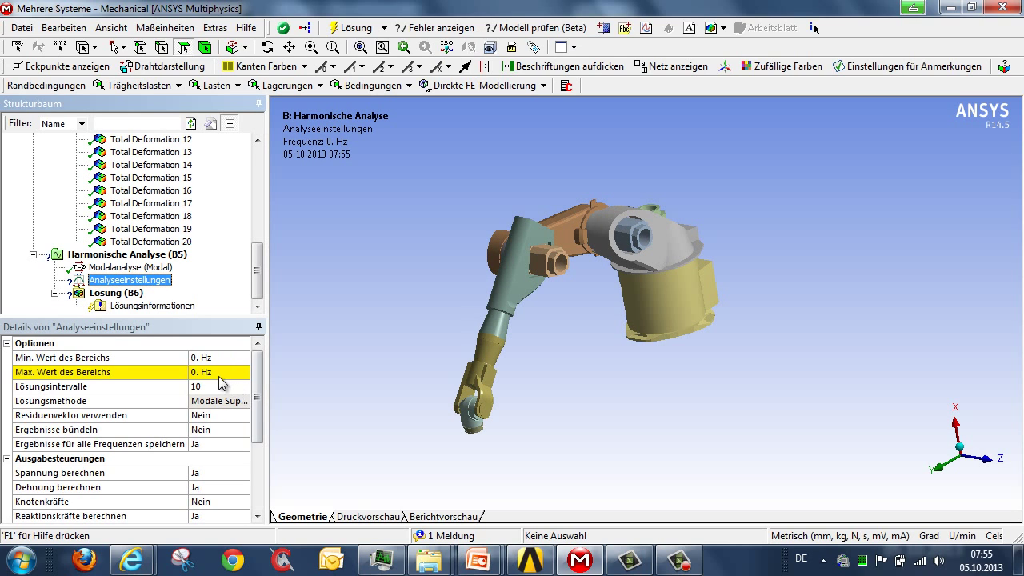
click(224, 376)
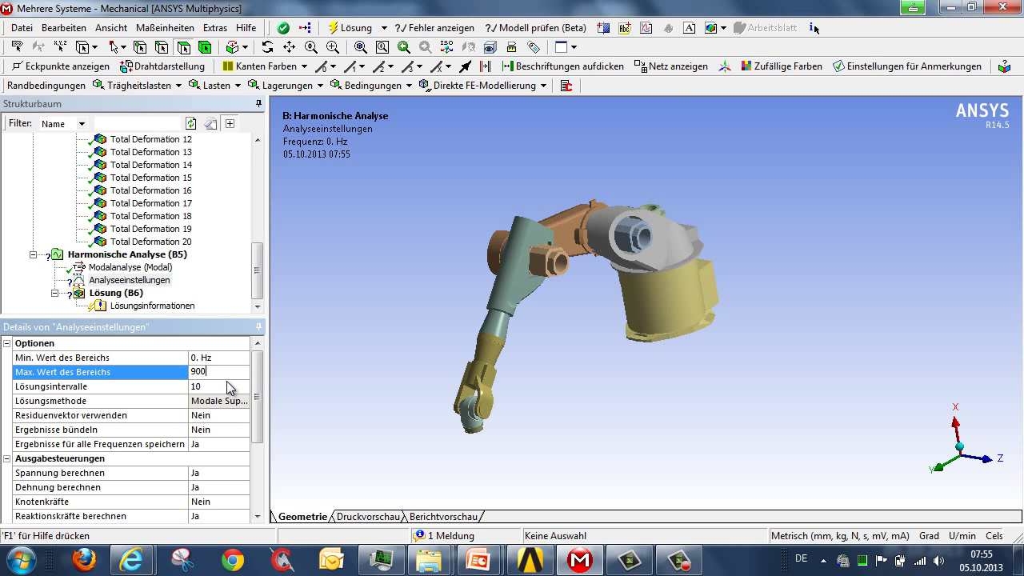
key(Return)
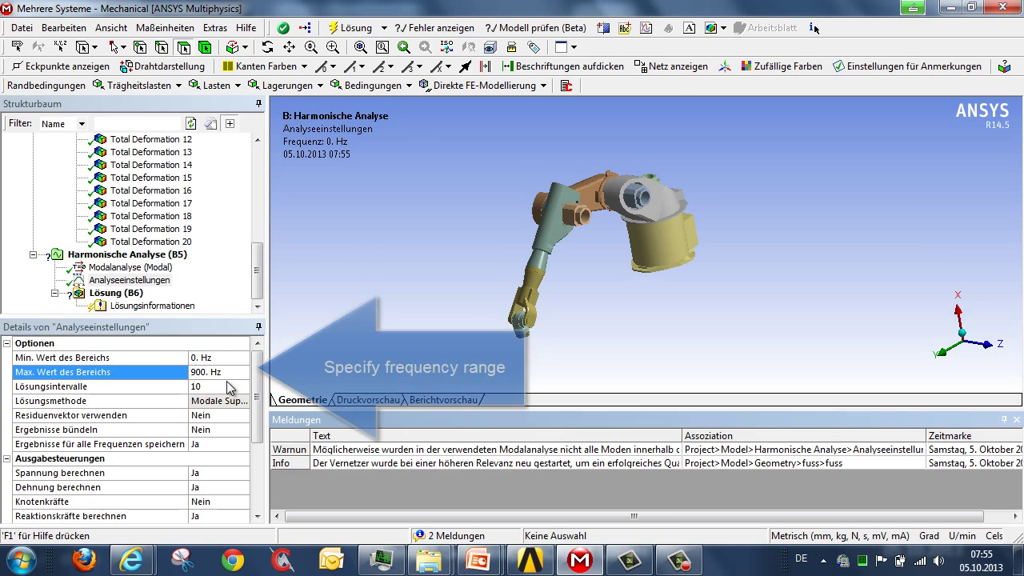
double_click(216, 432)
click(206, 387)
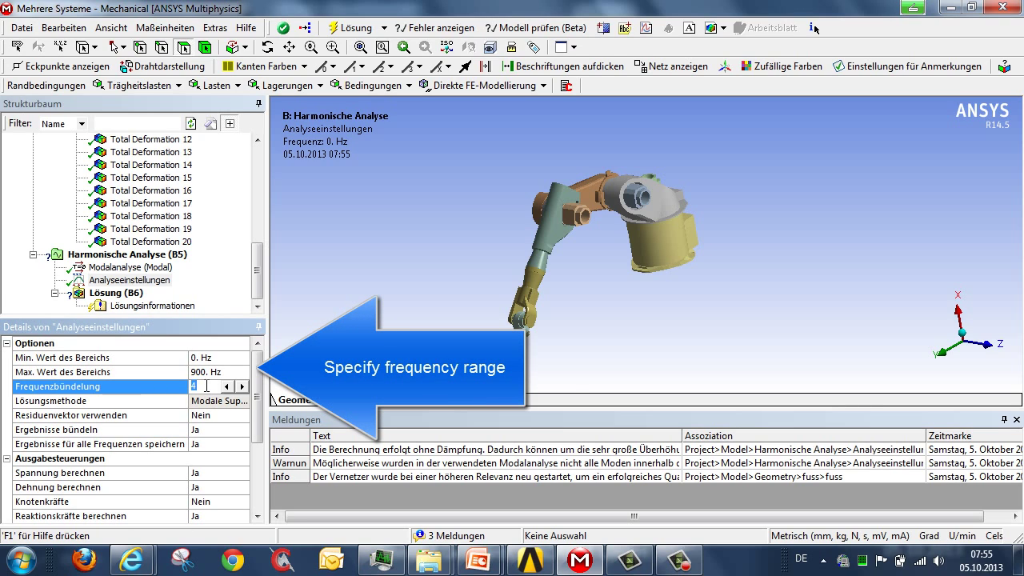
text(20)
key(Return)
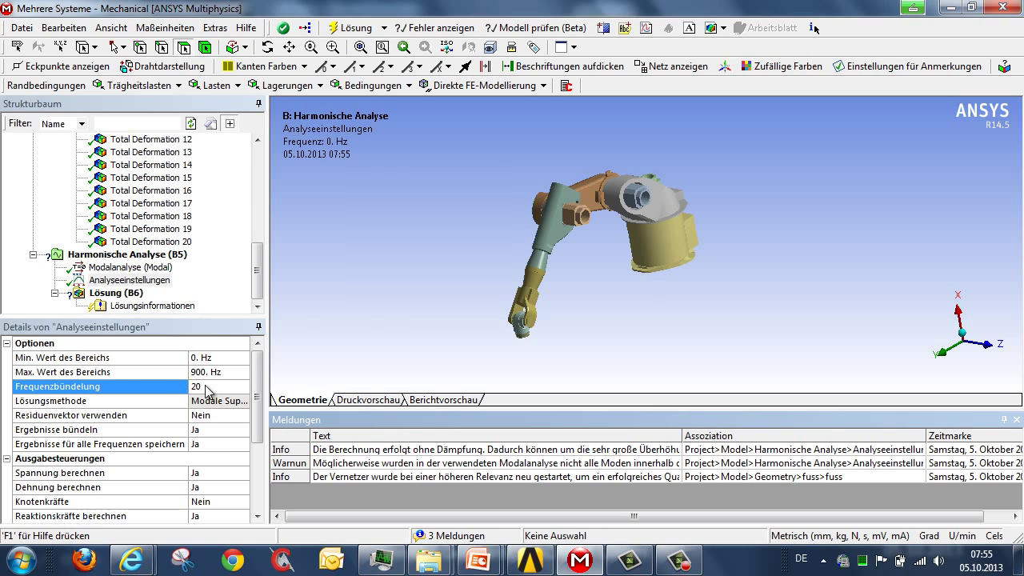
drag(254, 435, 264, 450)
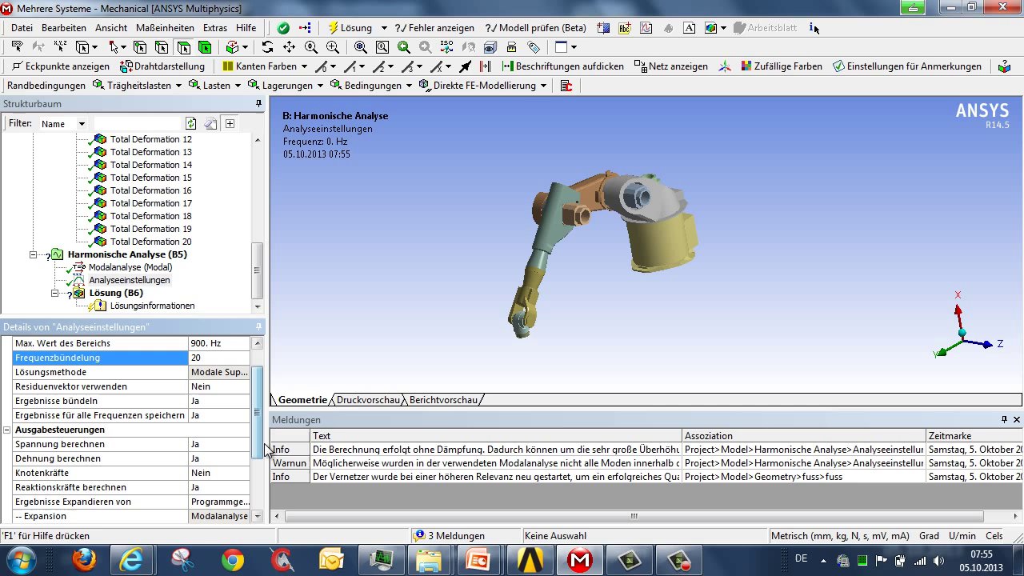
middle_drag(601, 289, 575, 244)
Apply a Kraft load of 100 N in Y, by components, to the gripper's circular end face.
right_drag(462, 237, 548, 295)
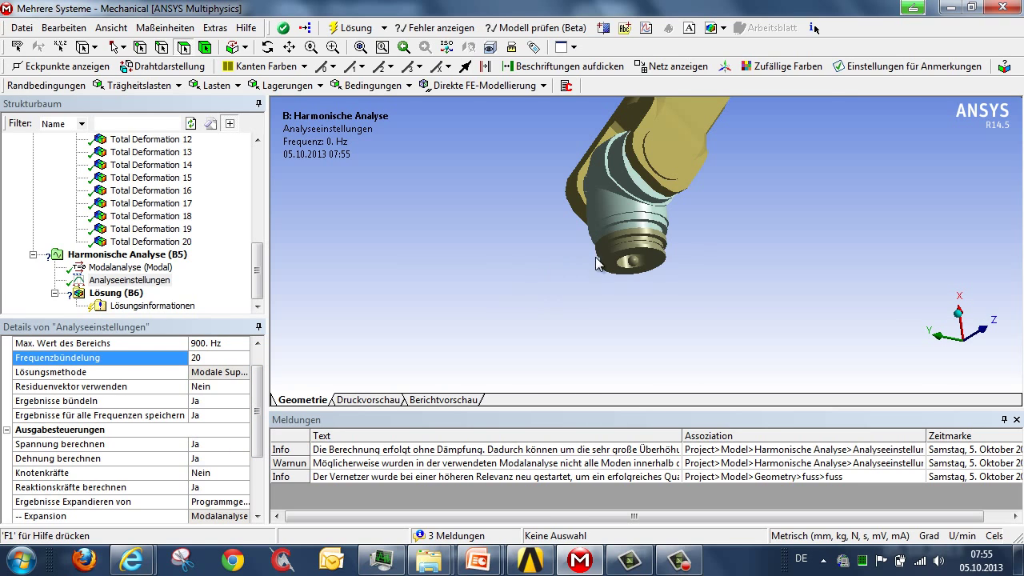
click(612, 262)
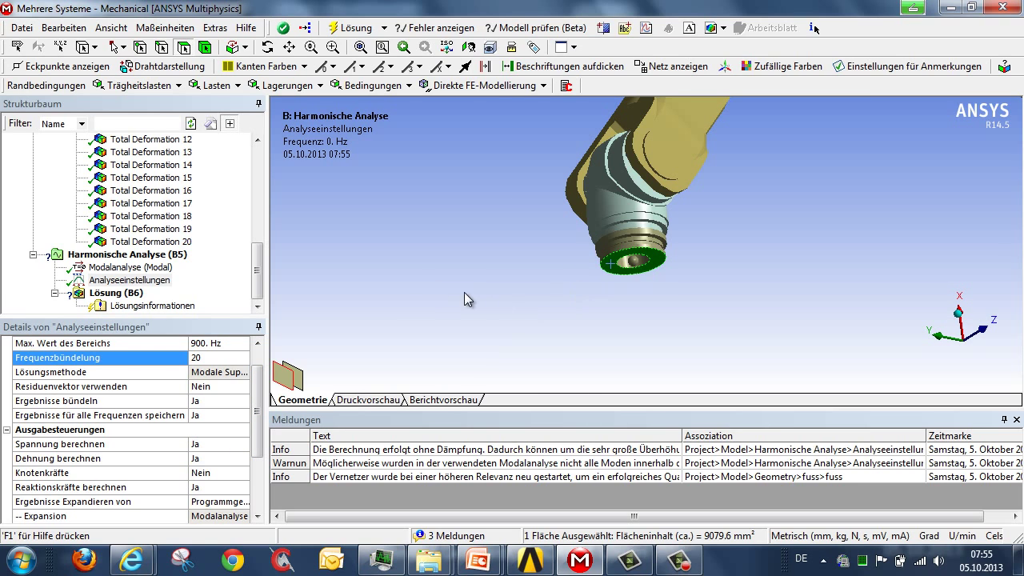
click(210, 85)
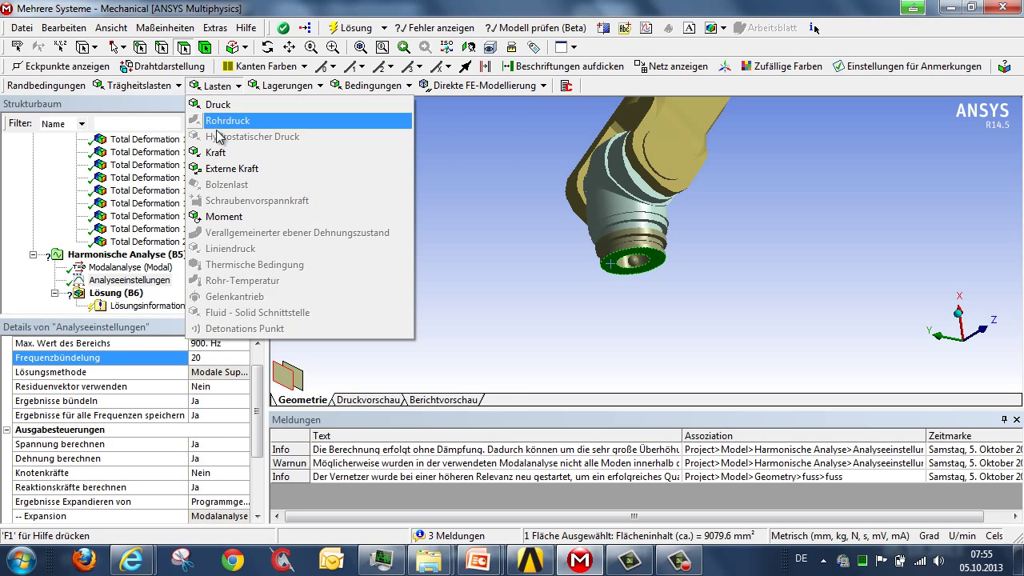
click(224, 153)
click(145, 429)
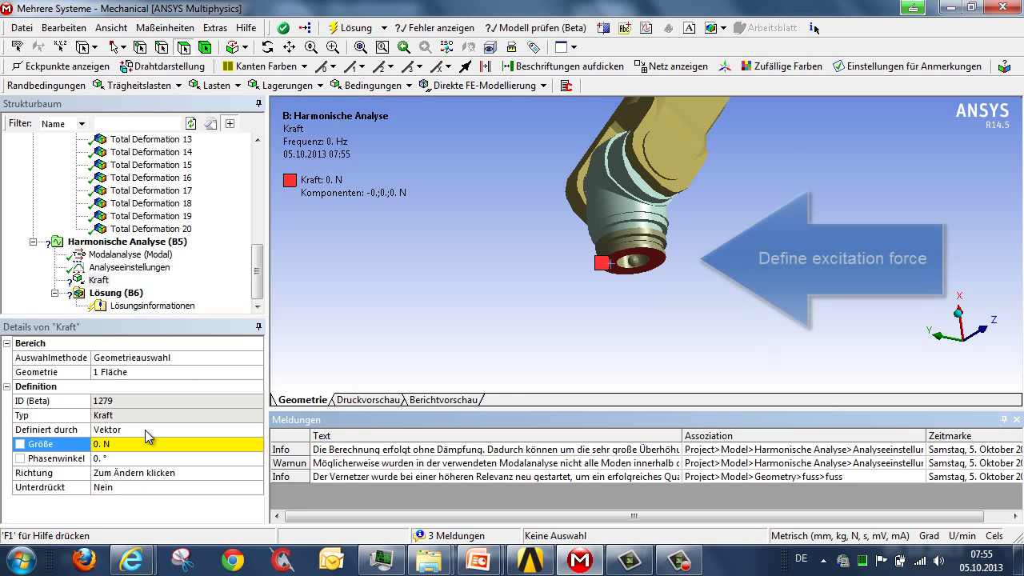
click(146, 436)
click(136, 472)
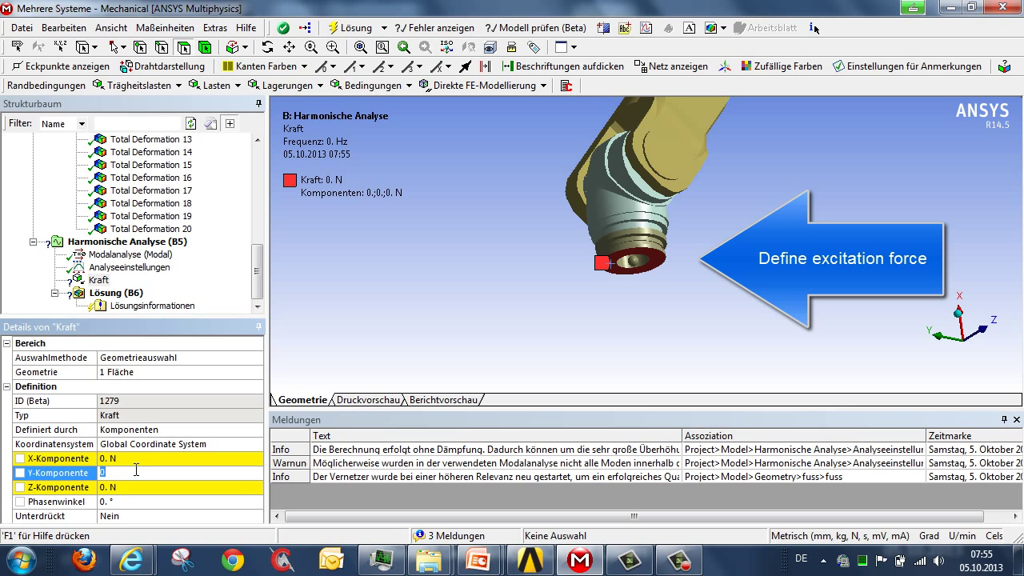
key(Return)
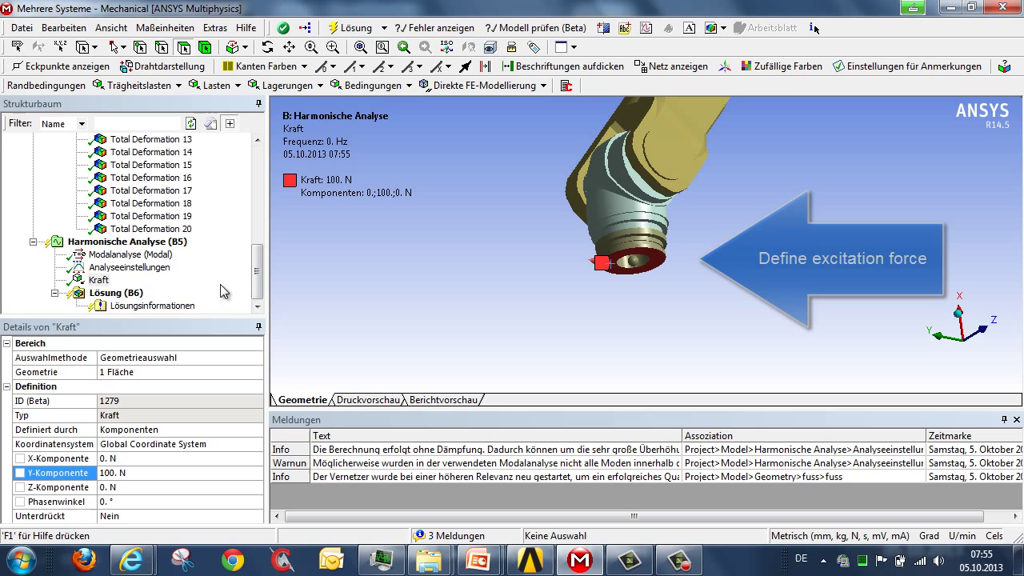
drag(590, 246, 552, 217)
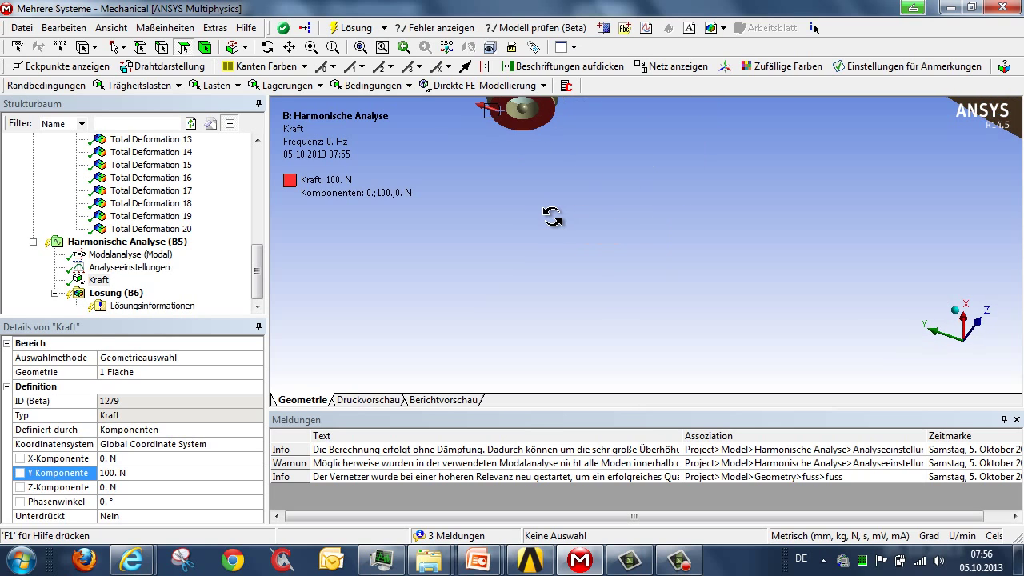
middle_drag(551, 217, 557, 240)
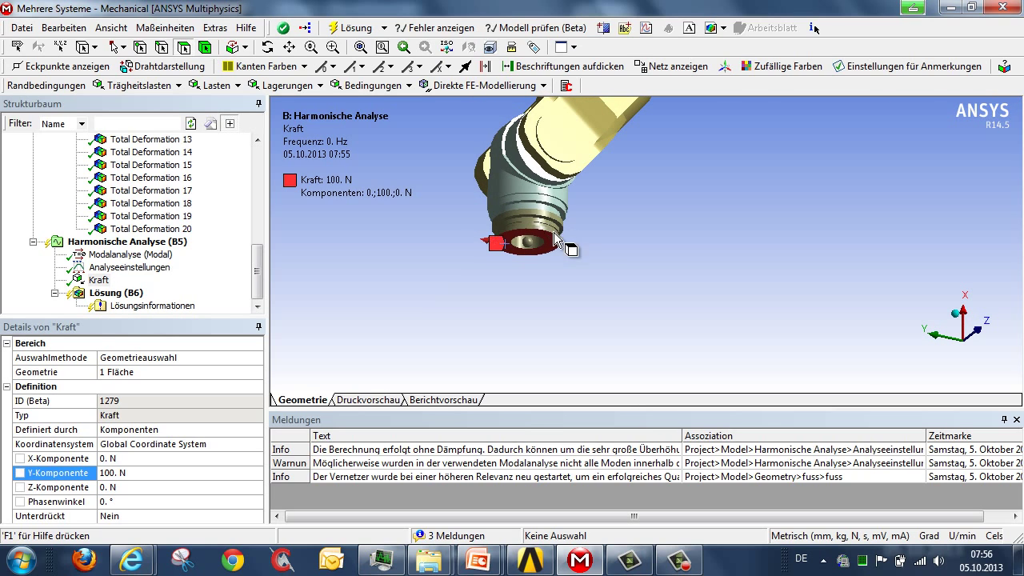
scroll(472, 232, up, 5)
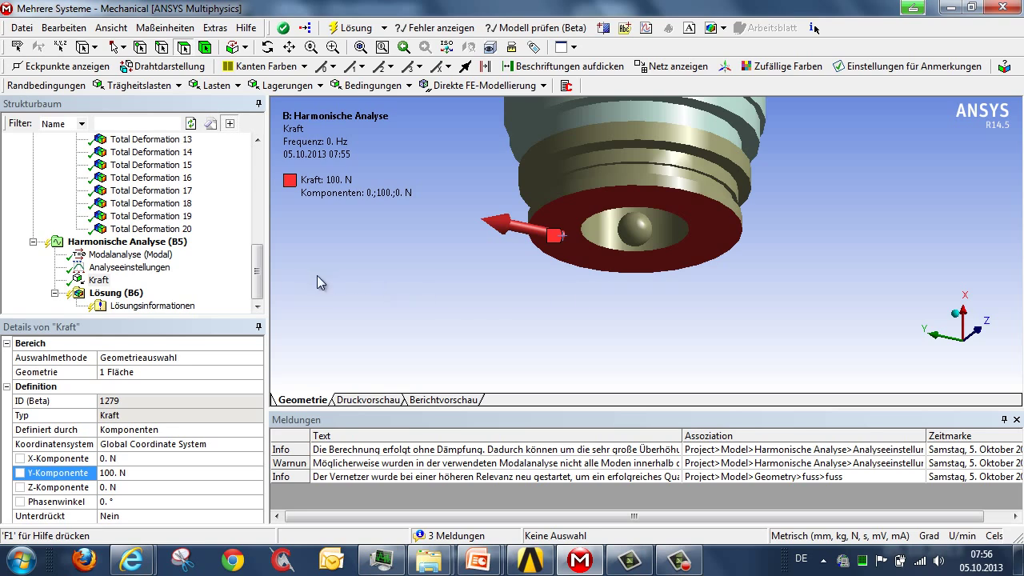
Duplicate Kraft into Kraft 2 with Y 0, Z 100 N and a 90° phase angle.
right_click(101, 280)
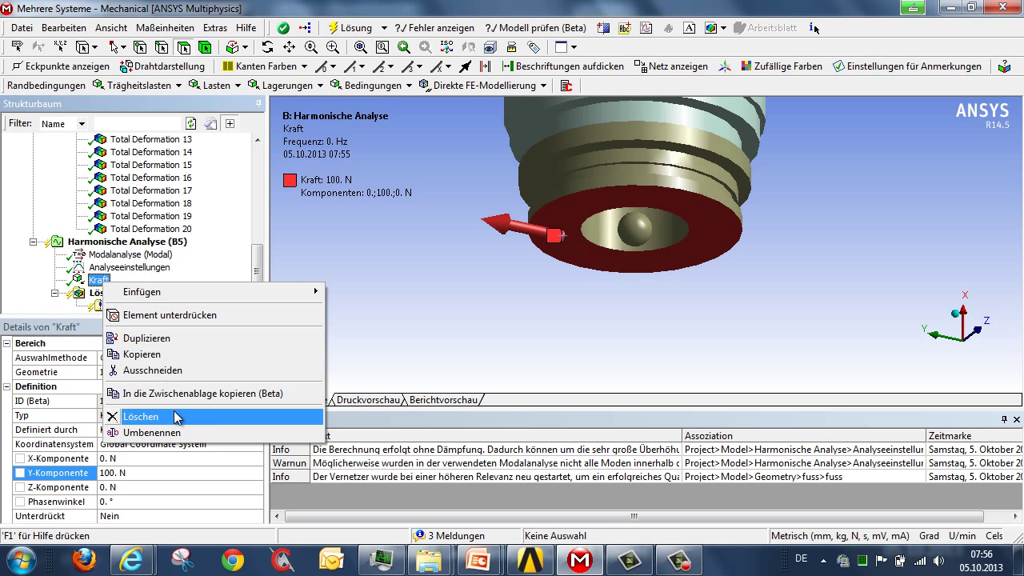
click(179, 339)
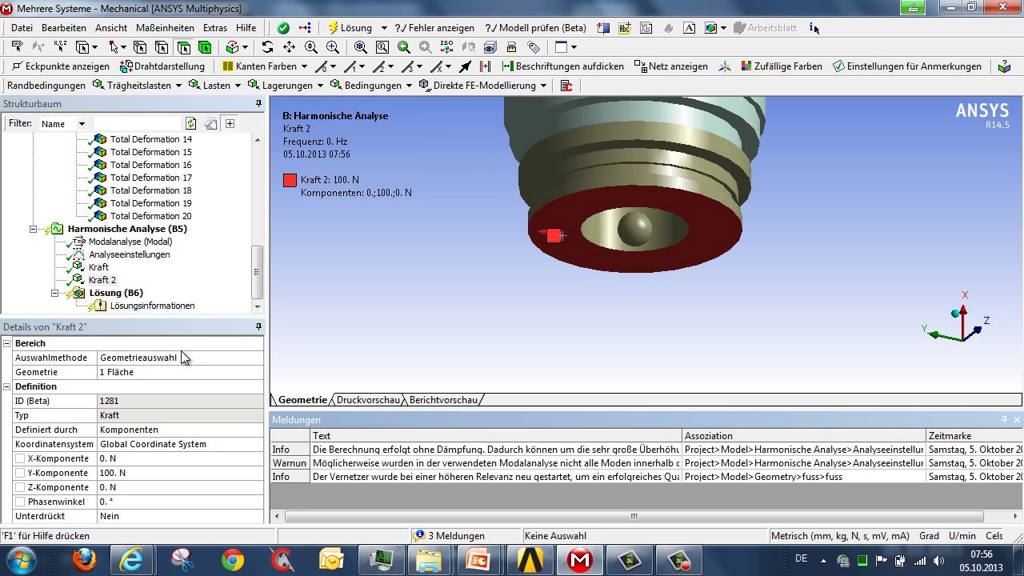
click(166, 473)
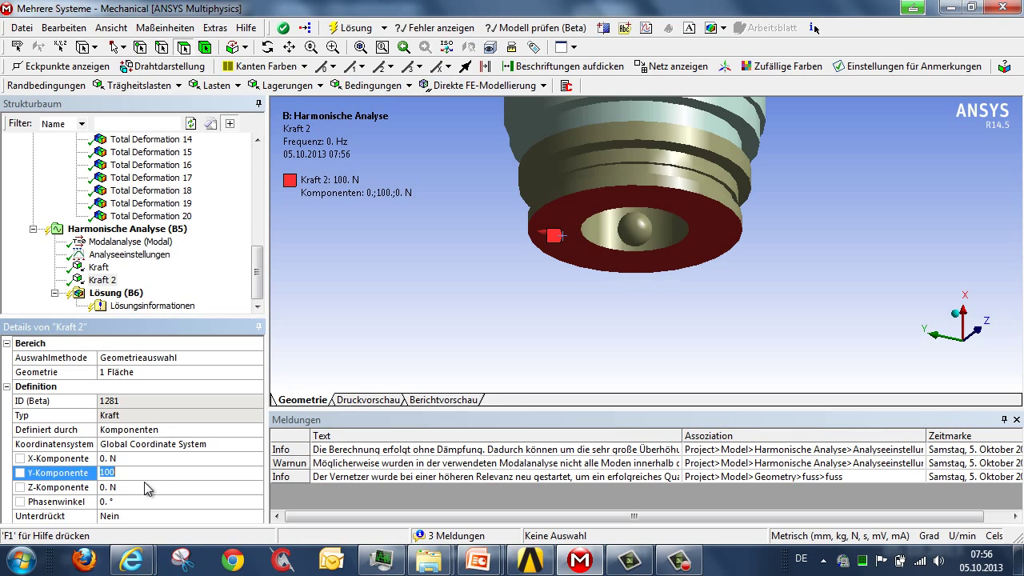
click(145, 485)
text(100)
key(Return)
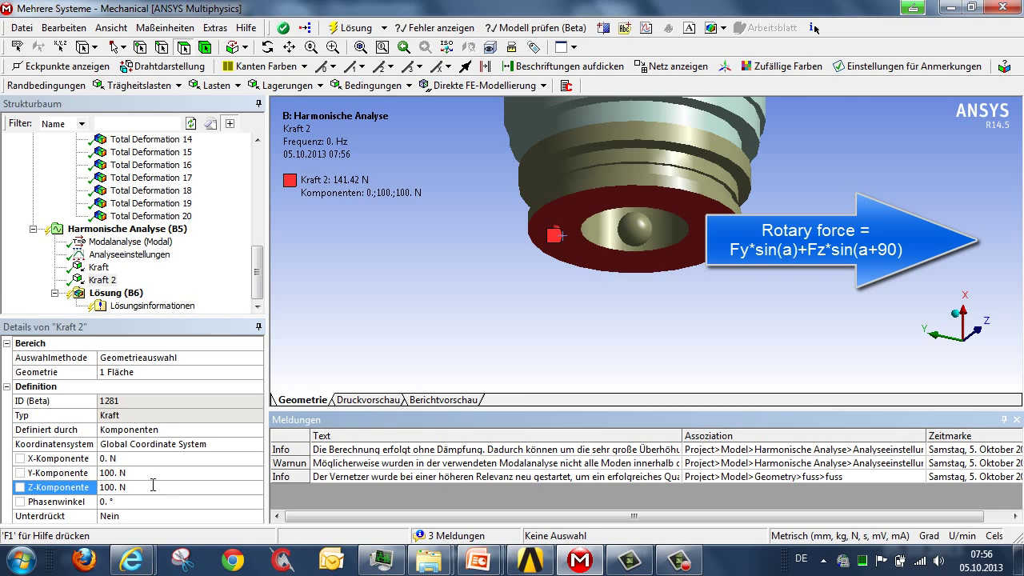
click(144, 473)
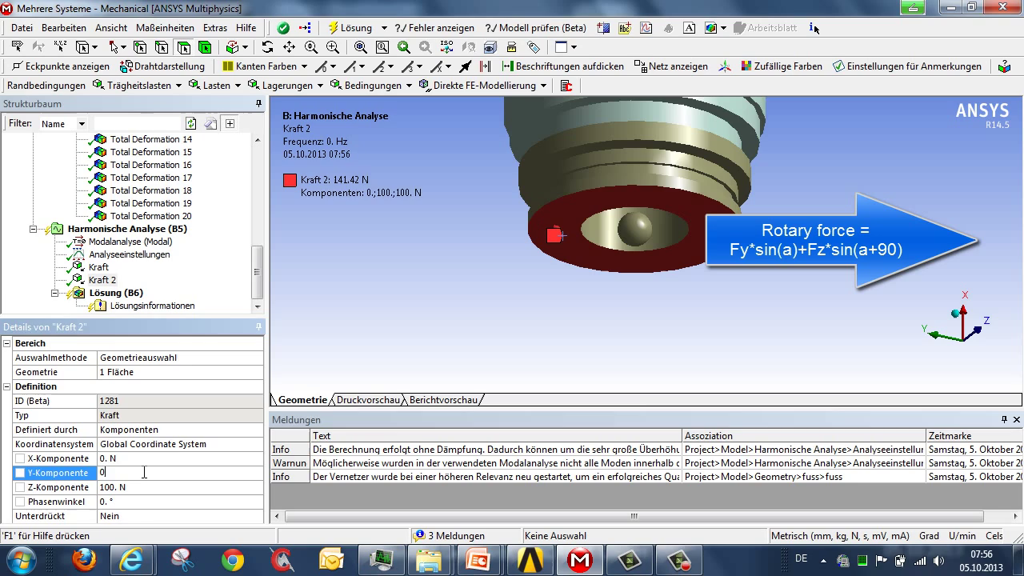
text(0)
key(Return)
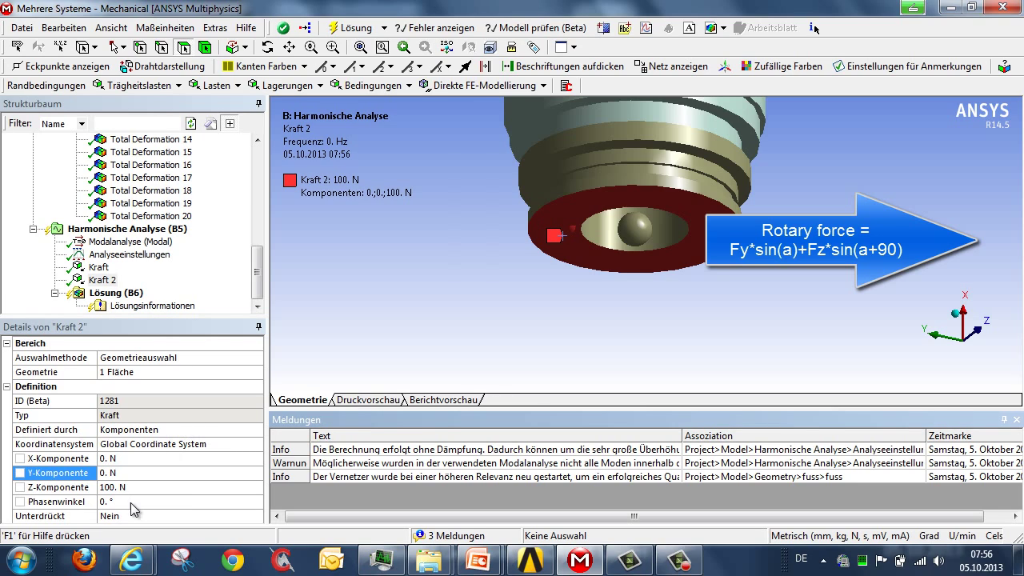
click(131, 501)
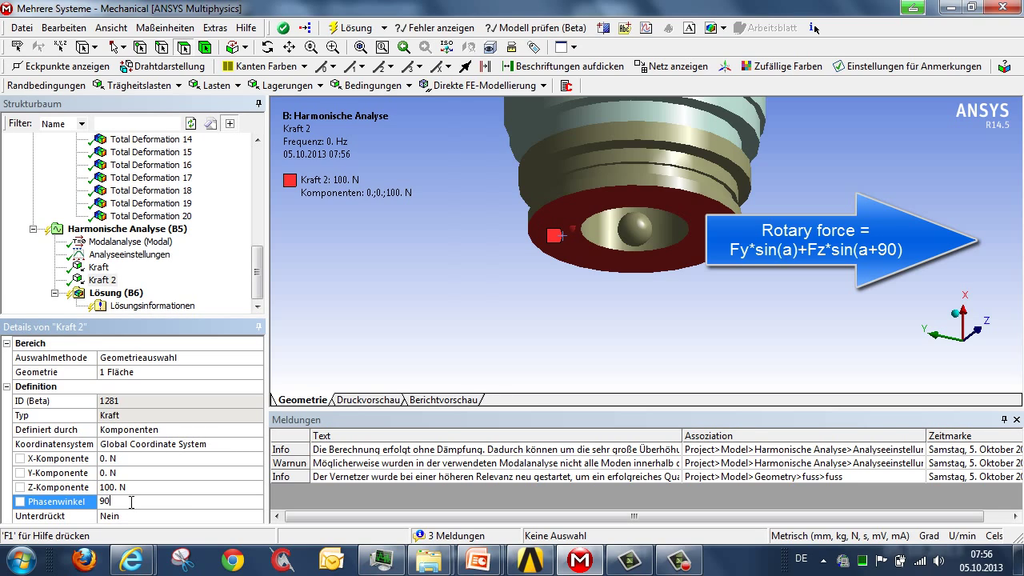
text(90)
key(Return)
Display Kraft and Kraft 2 together on the end face and inspect them.
ctrl+click(98, 268)
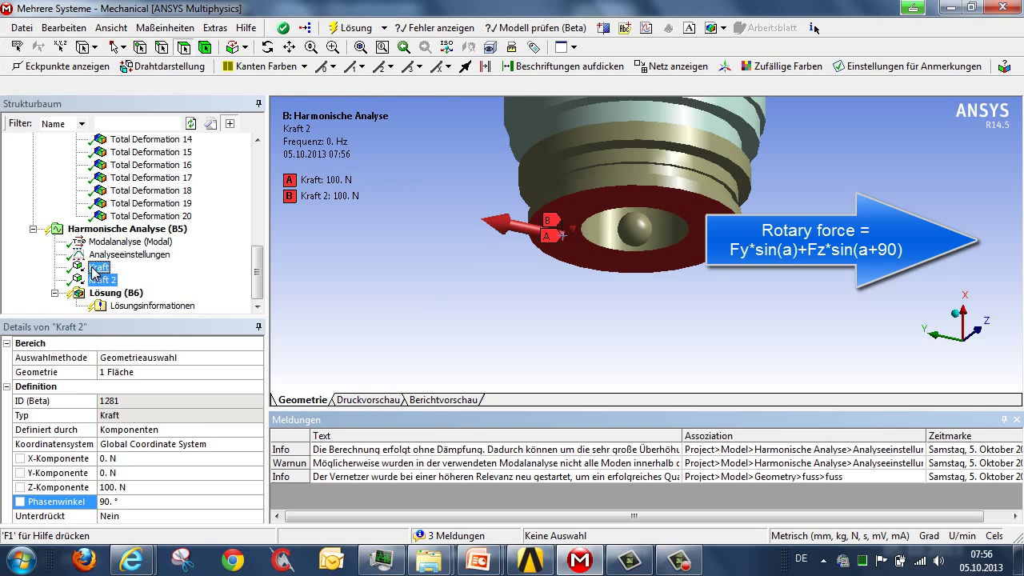
click(120, 229)
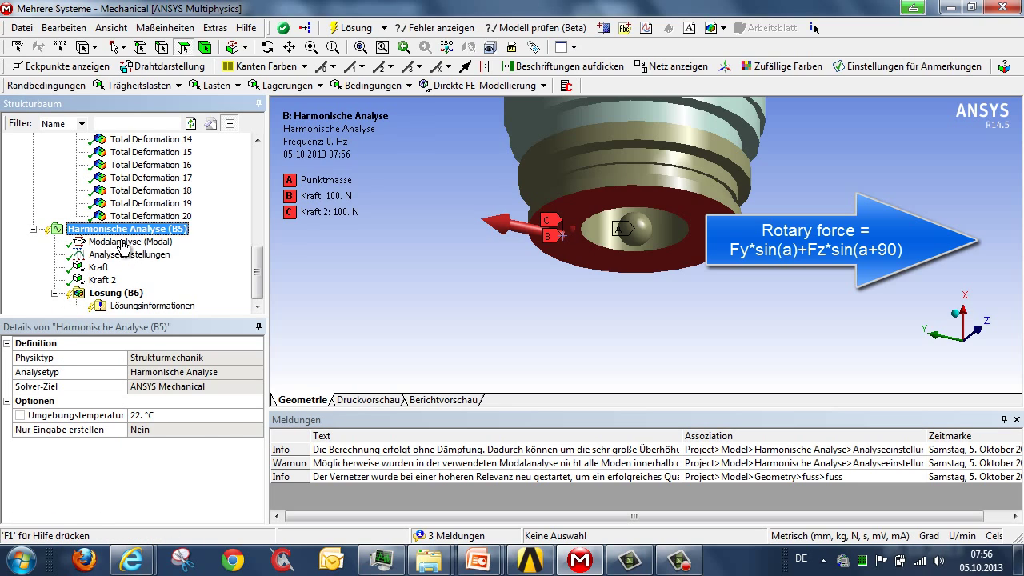
click(100, 267)
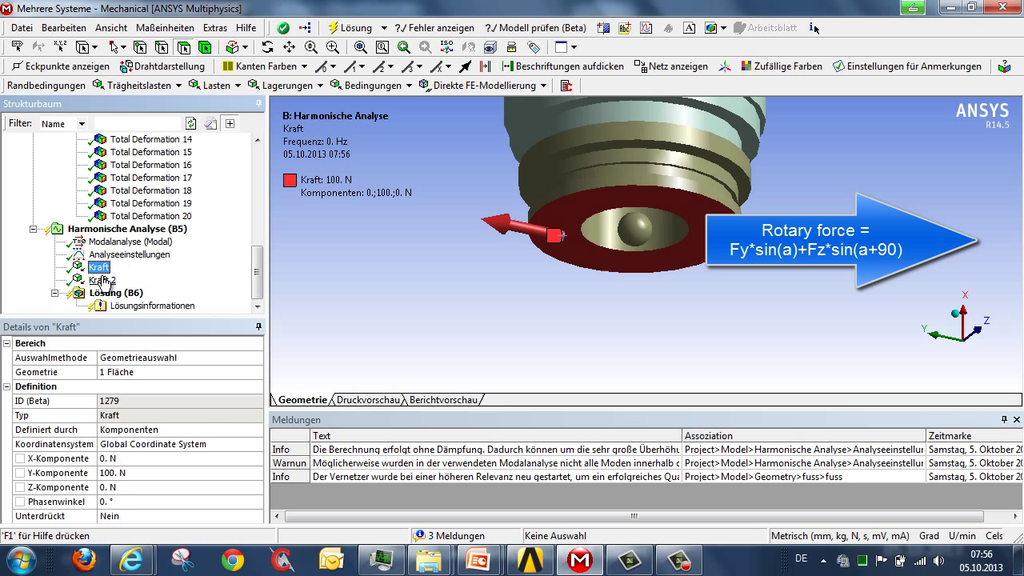
ctrl+click(102, 280)
middle_drag(448, 280, 516, 255)
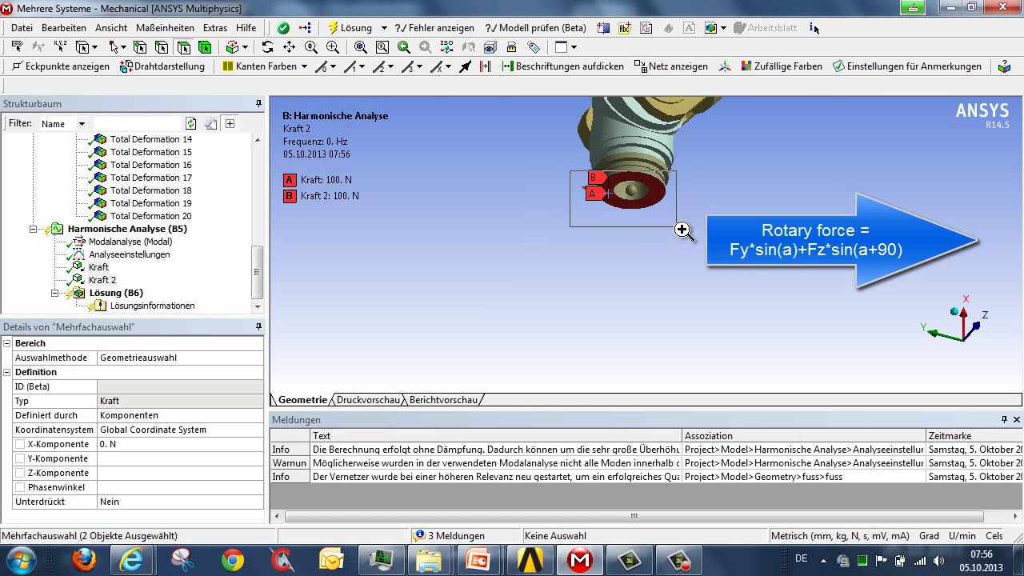
scroll(678, 229, up, 3)
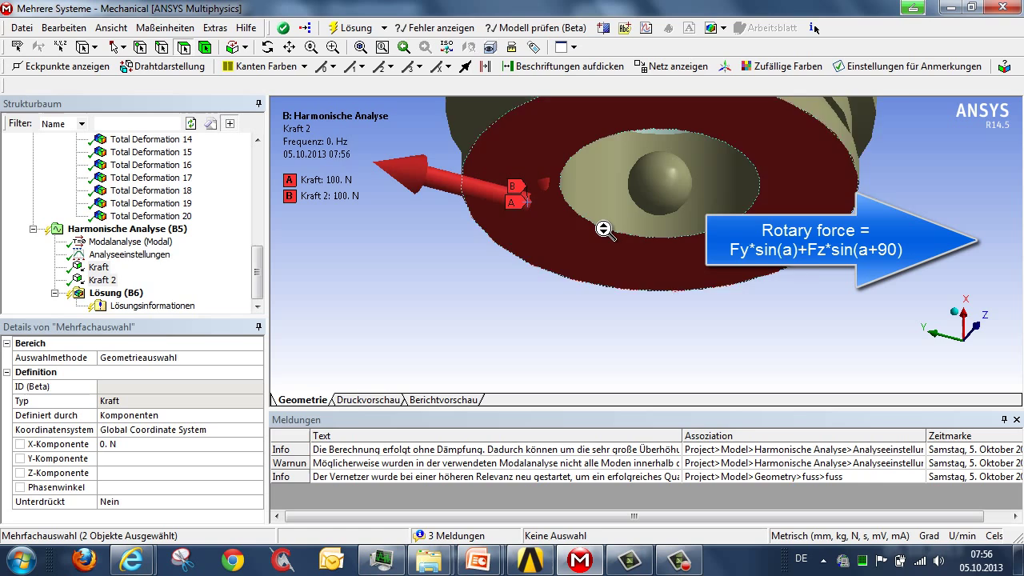
scroll(604, 233, down, 3)
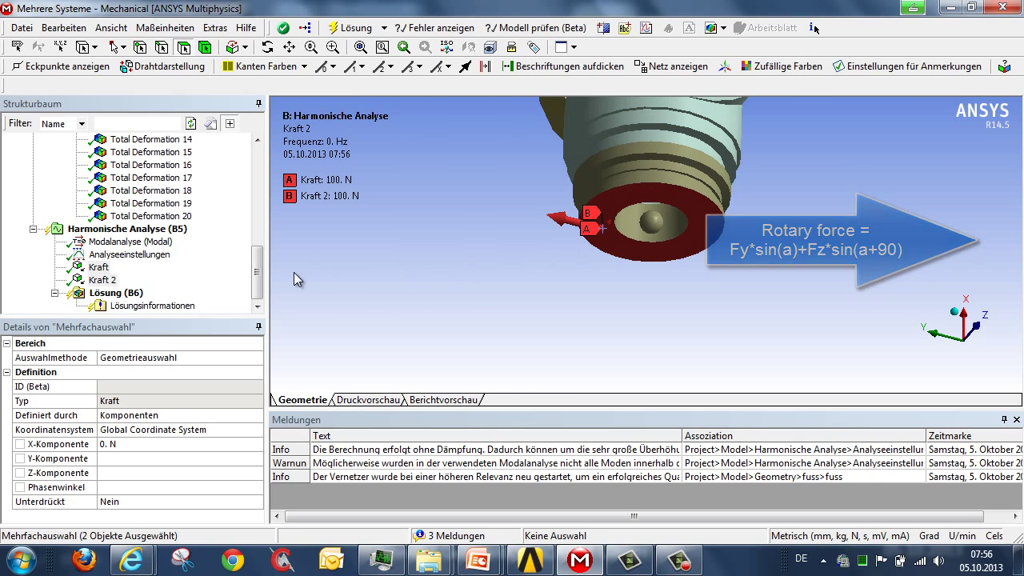
scroll(423, 291, down, 3)
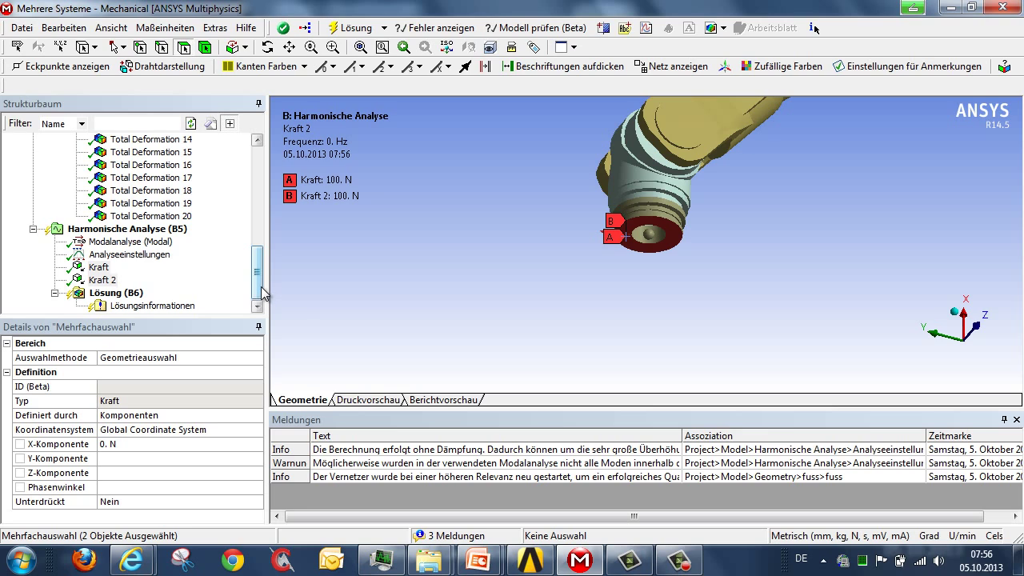
Enter 0.01 as Konstantes Dämpfungsverhältnis in the harmonic Analyseeinstellungen.
click(164, 256)
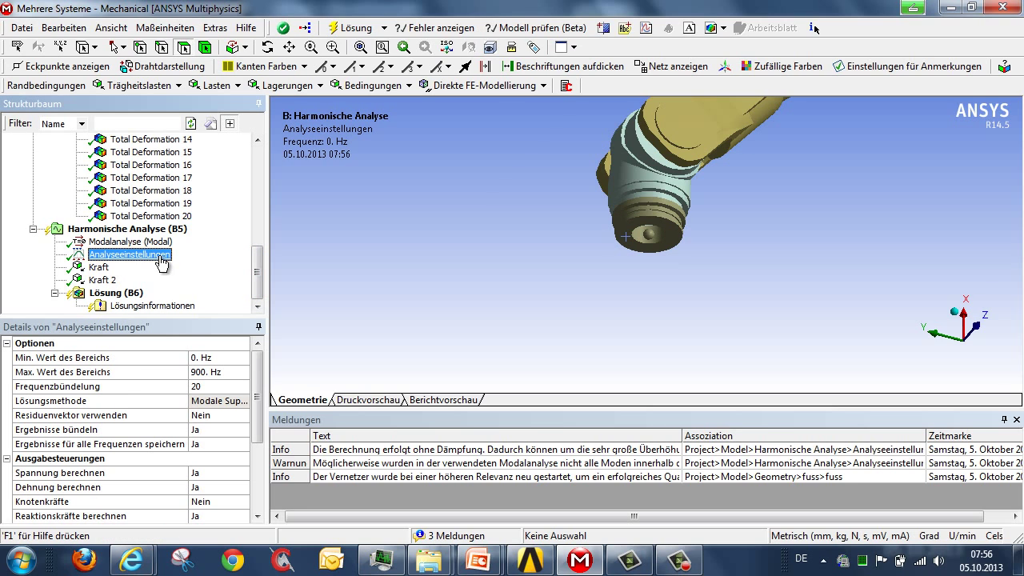
drag(258, 386, 259, 448)
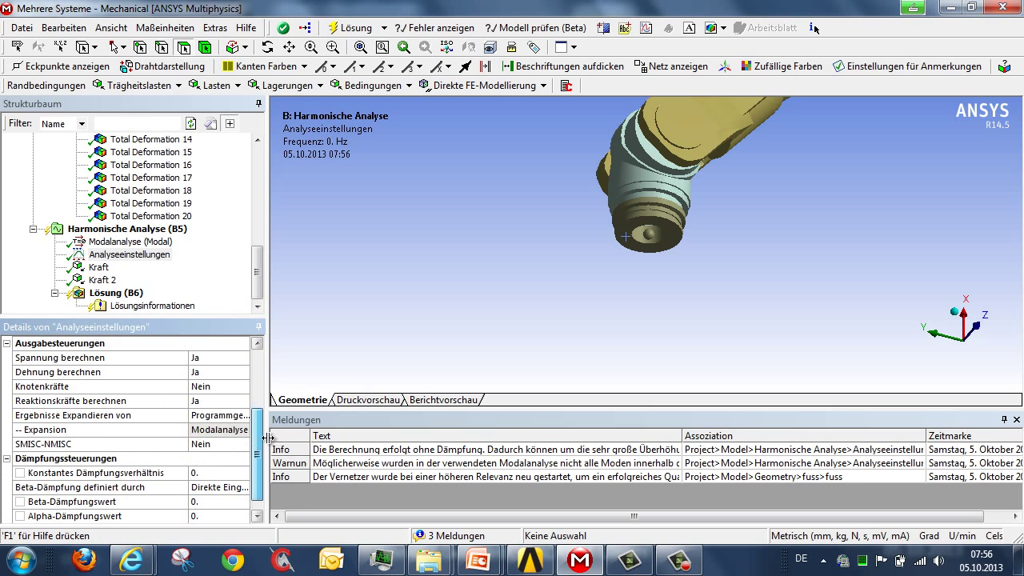
click(226, 473)
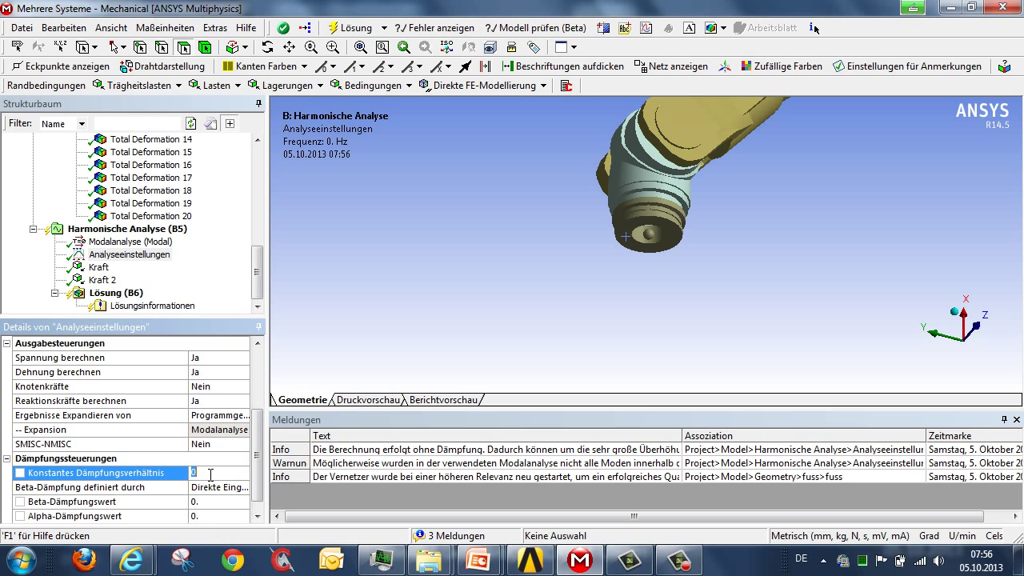
text(0.01)
key(Return)
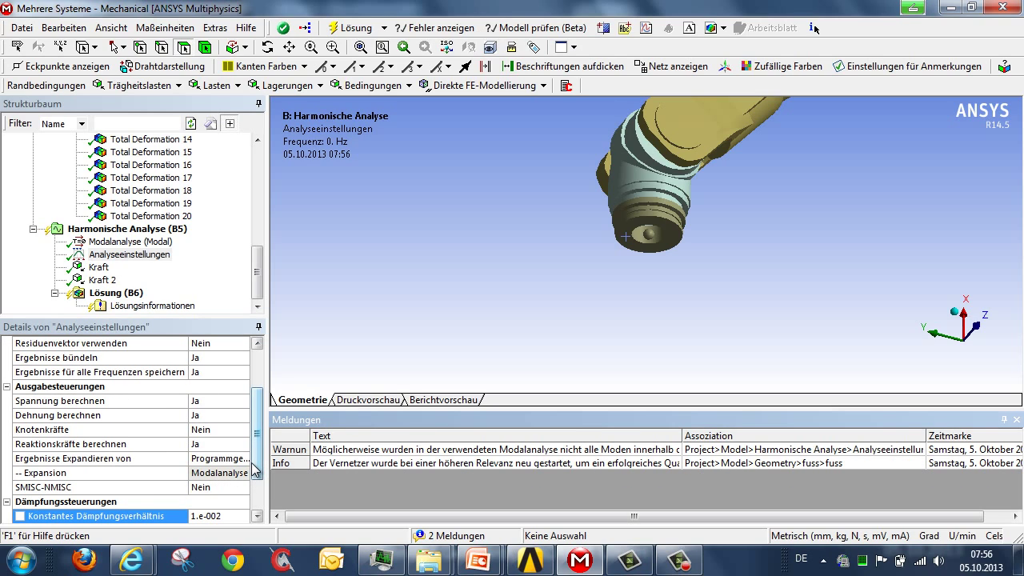
Add a Y-axis Verformung frequency response on the loaded end face and solve the harmonic analysis.
click(136, 300)
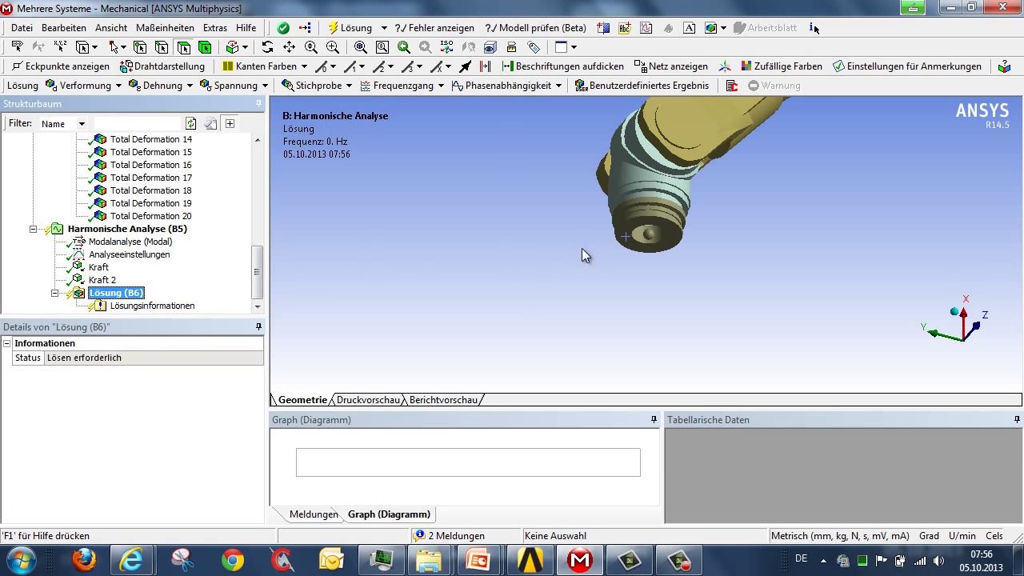
click(654, 250)
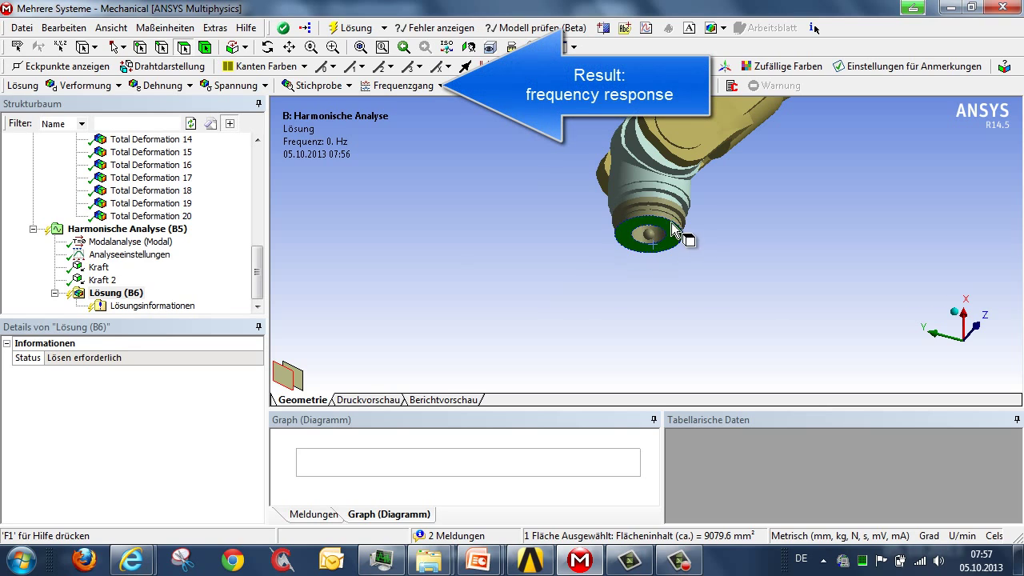
click(396, 90)
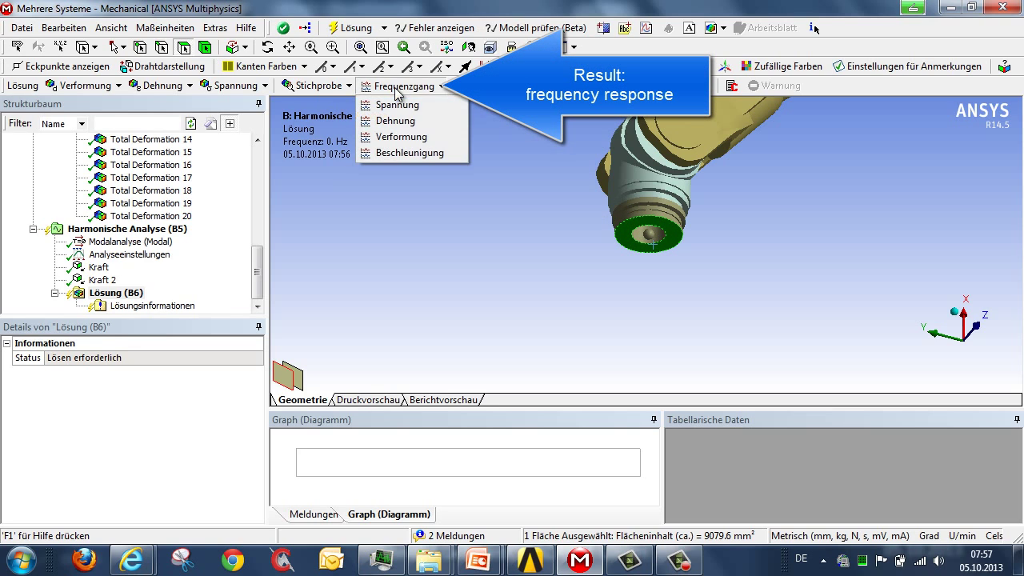
click(414, 138)
click(216, 430)
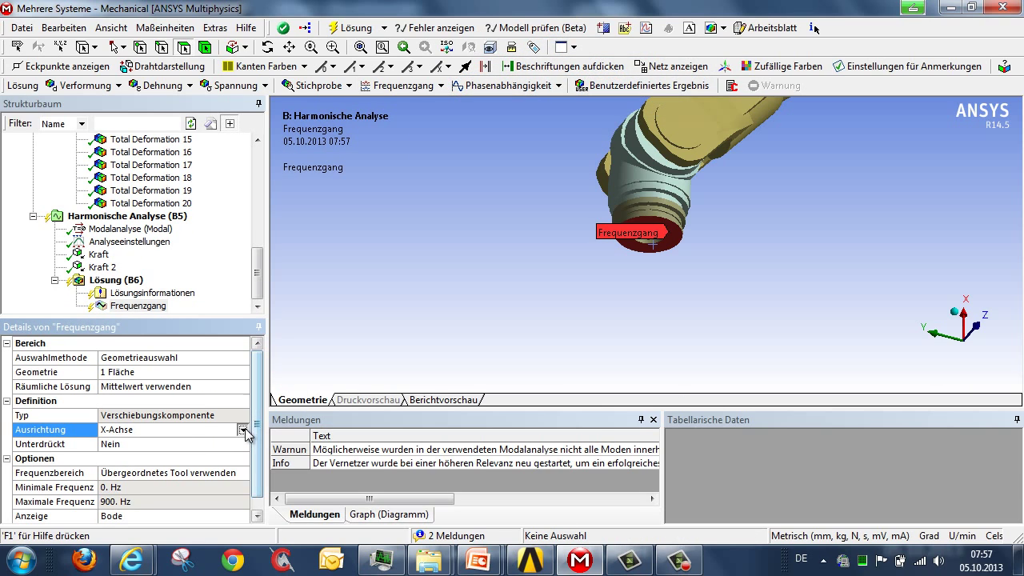
click(241, 429)
click(225, 452)
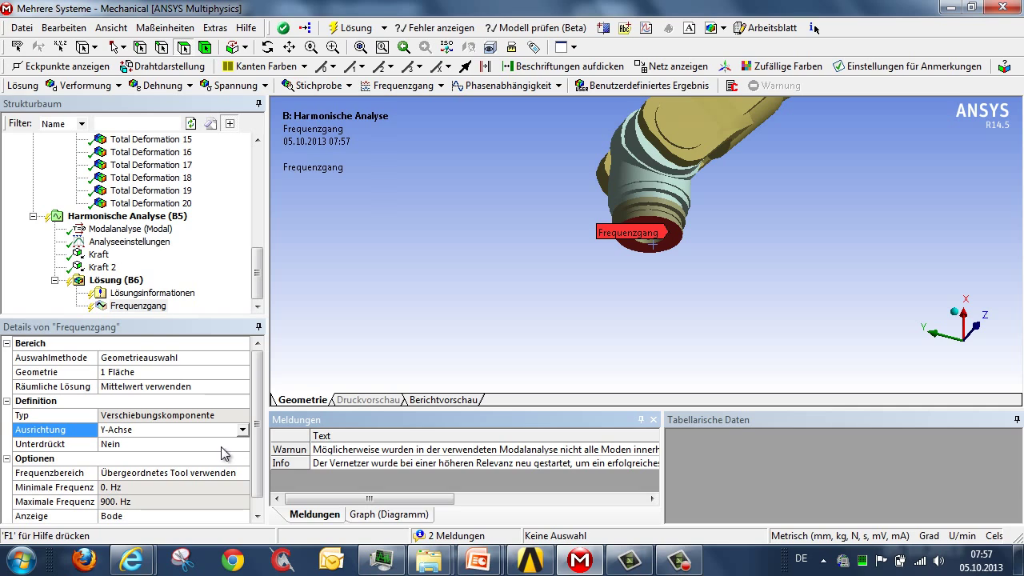
click(360, 32)
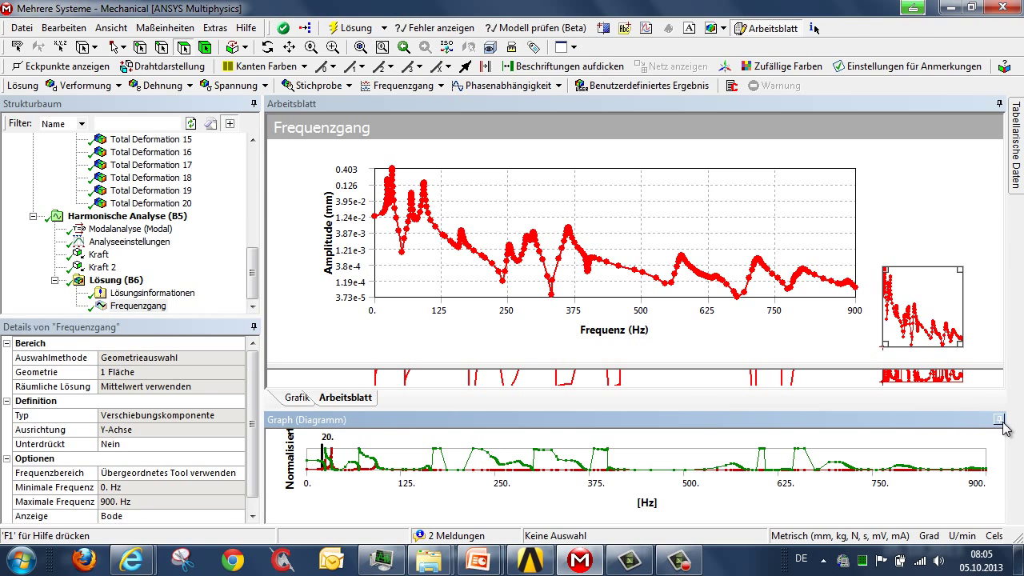
Auto-hide the Graph panel so the 0–900 Hz Frequenzgang amplitude plot fills the view.
click(998, 418)
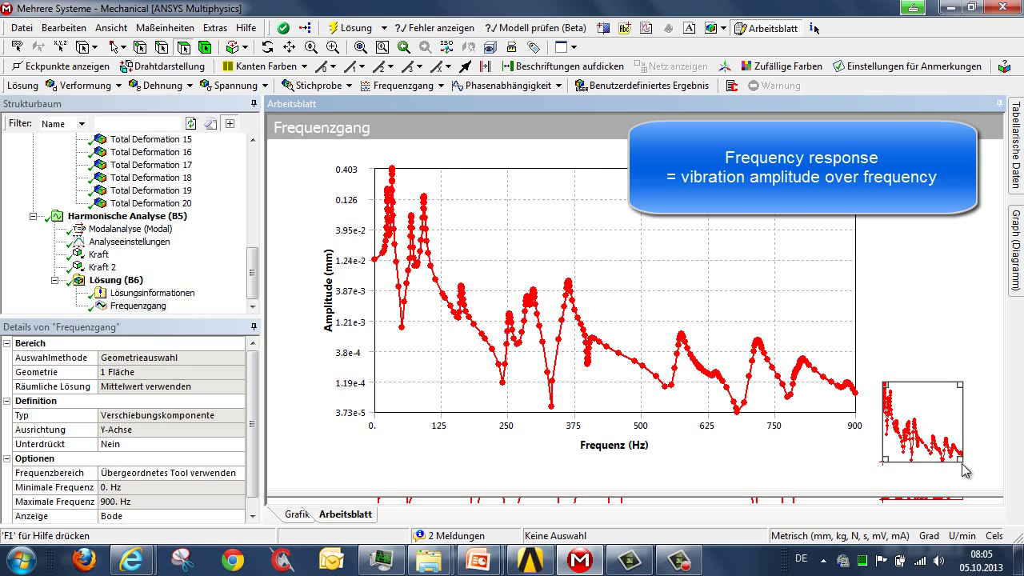
Narrow the Frequenzgang chart to 0–261 Hz, revealing peaks near 32, 70, 92, 162 and 252 Hz.
mouse_move(962, 464)
mouse_down()
mouse_move(916, 454)
mouse_move(946, 459)
mouse_up()
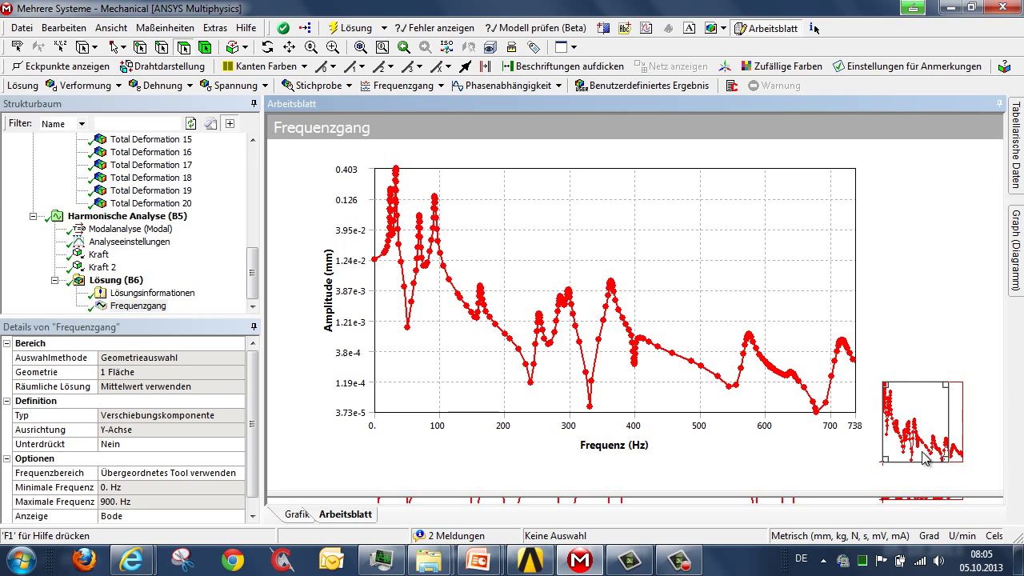
drag(946, 459, 903, 459)
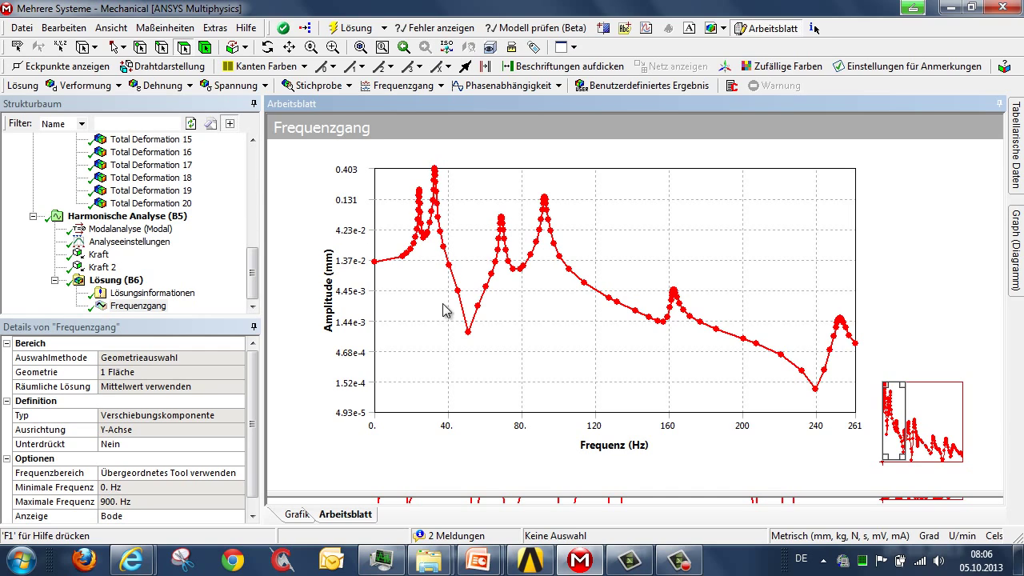
drag(252, 273, 258, 227)
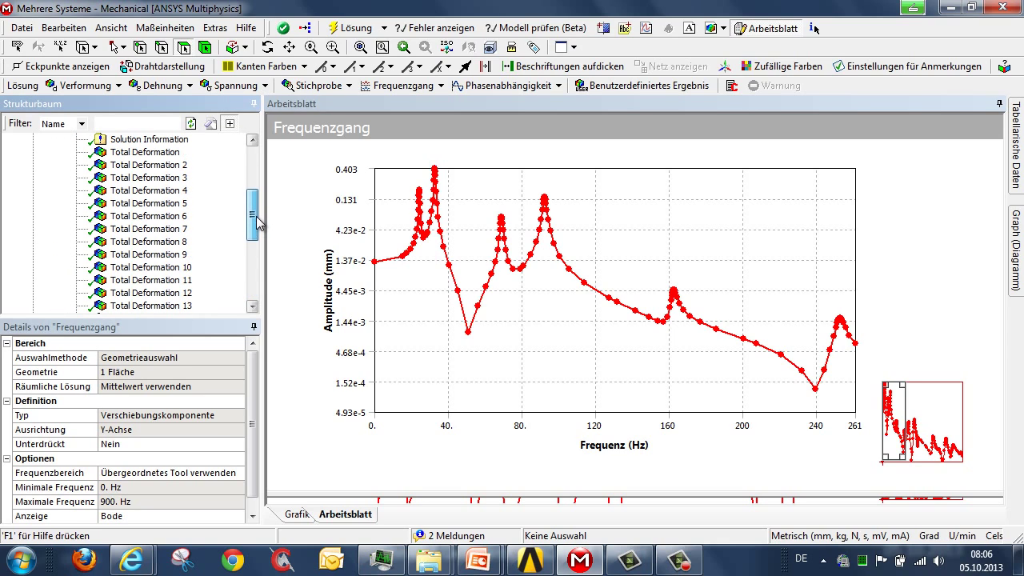
View the 32.668 Hz mode shape in Total Deformation 2, then reselect Lösung (B6).
click(164, 168)
drag(612, 256, 670, 342)
scroll(588, 272, down, 3)
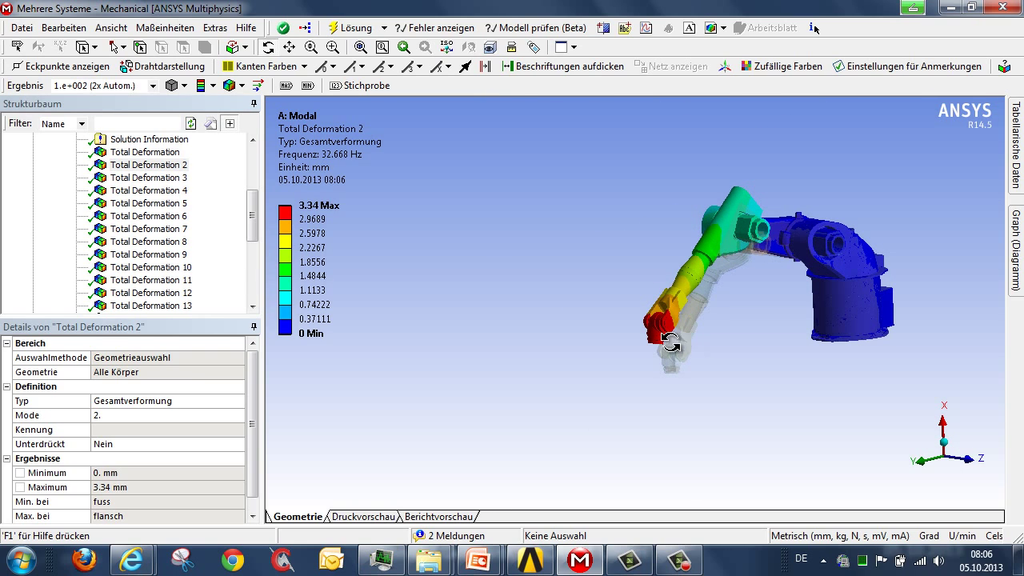
drag(255, 220, 260, 281)
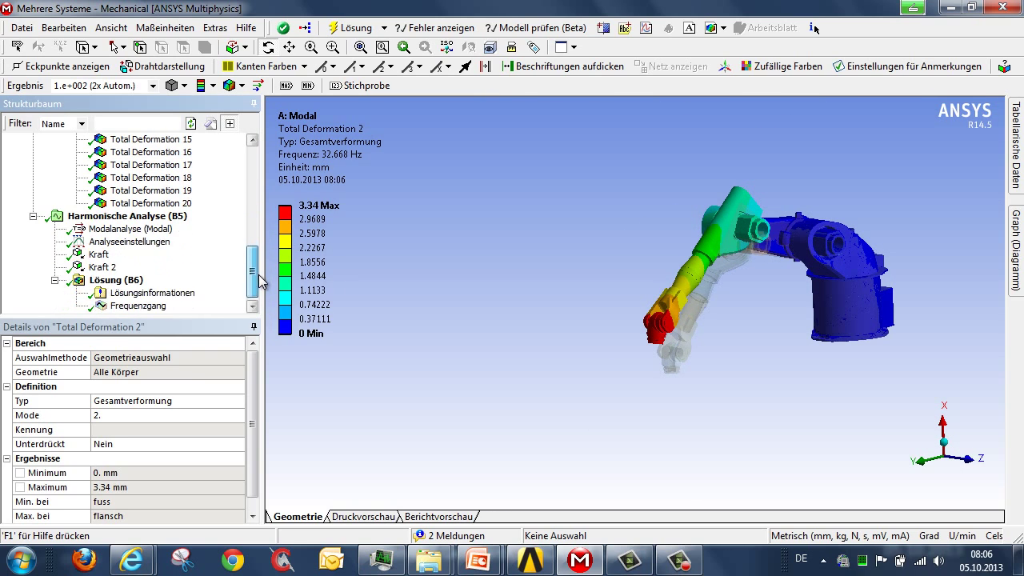
click(120, 280)
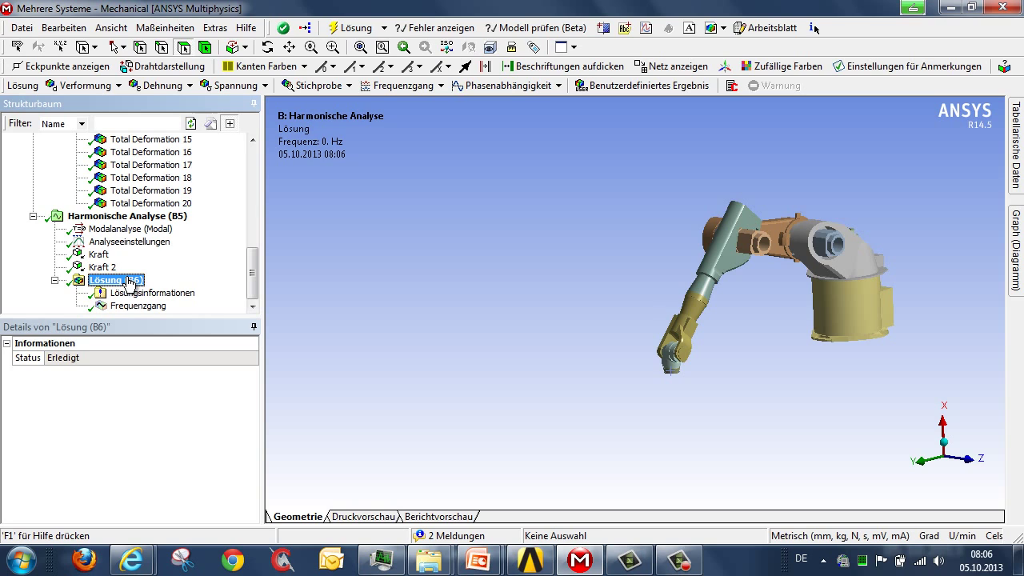
Add a total deformation result (Gesamtverformung) chosen by result set, mode 2.
click(83, 85)
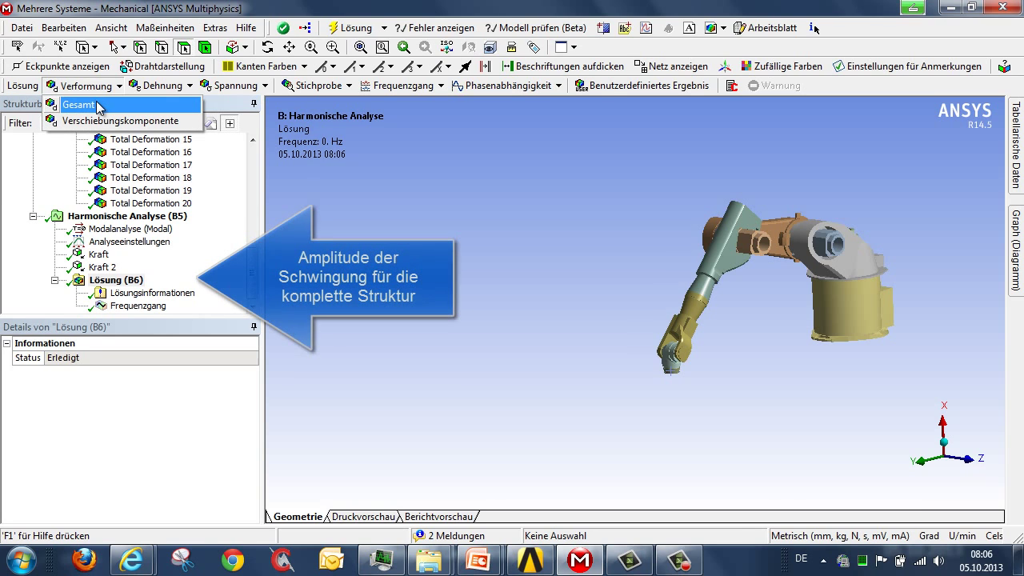
click(97, 105)
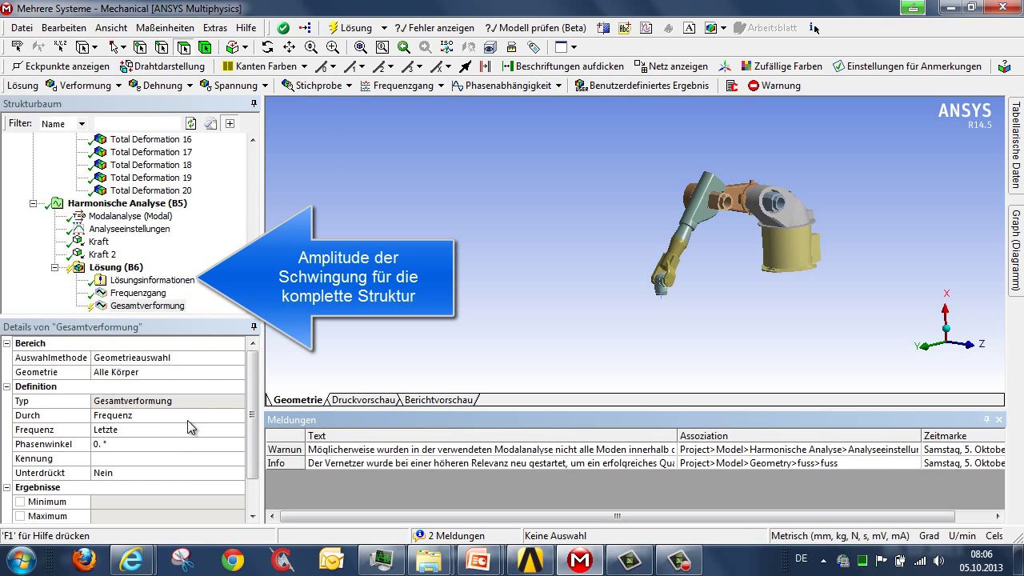
click(234, 415)
click(240, 415)
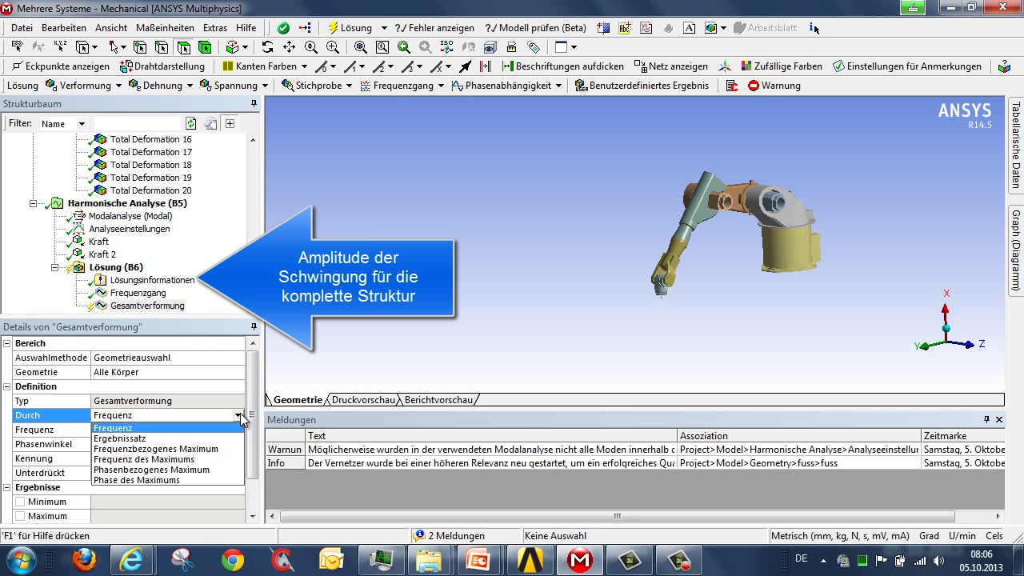
click(229, 438)
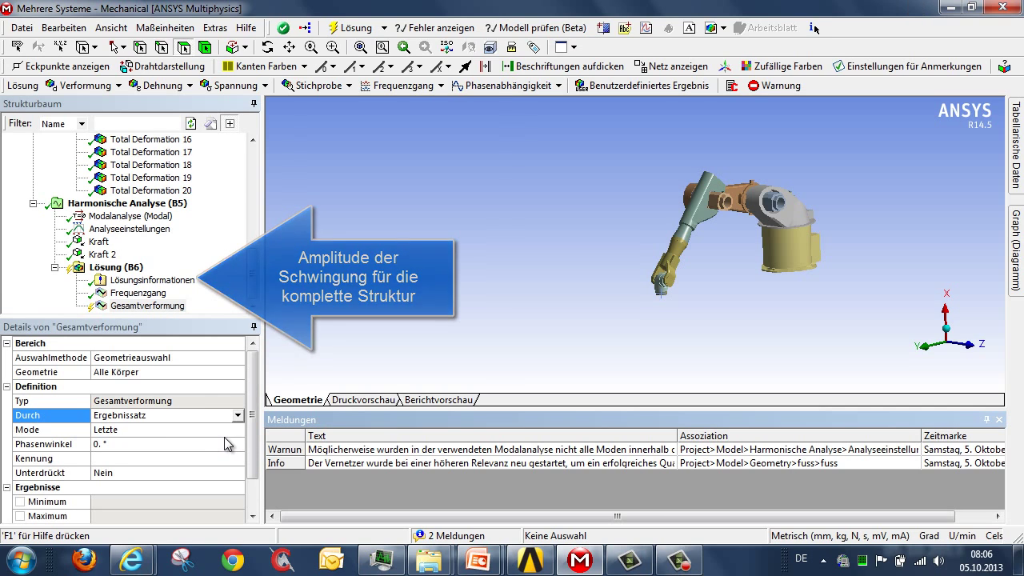
click(140, 430)
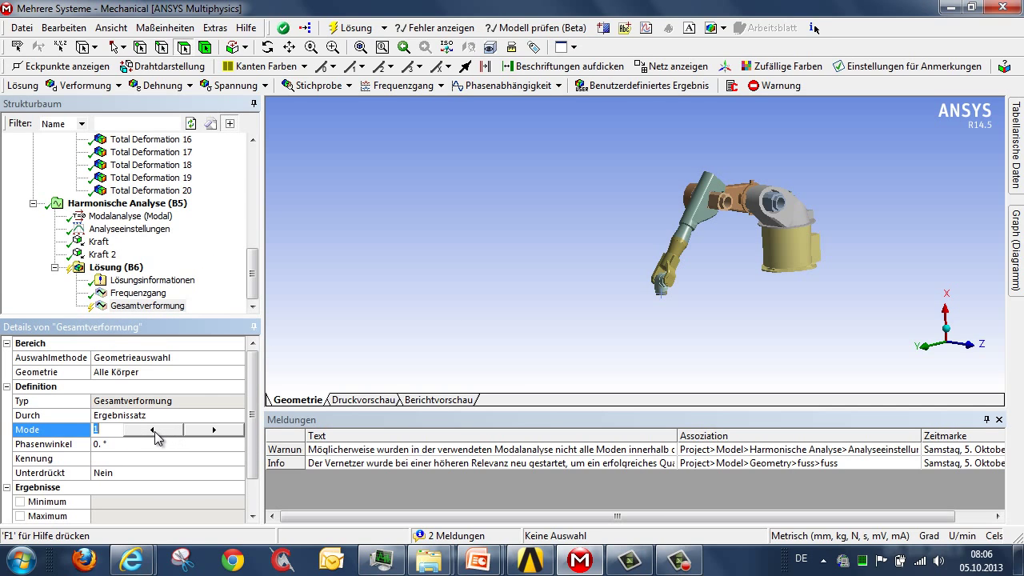
text(2)
Evaluate the mode-2 total deformation, reaching a 0.022122 mm maximum.
right_click(161, 305)
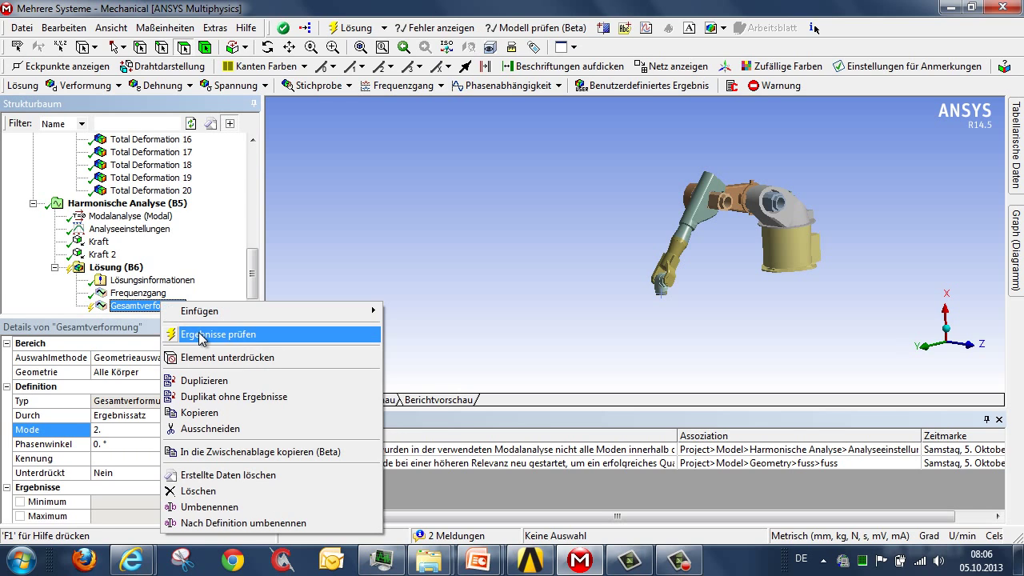
click(201, 335)
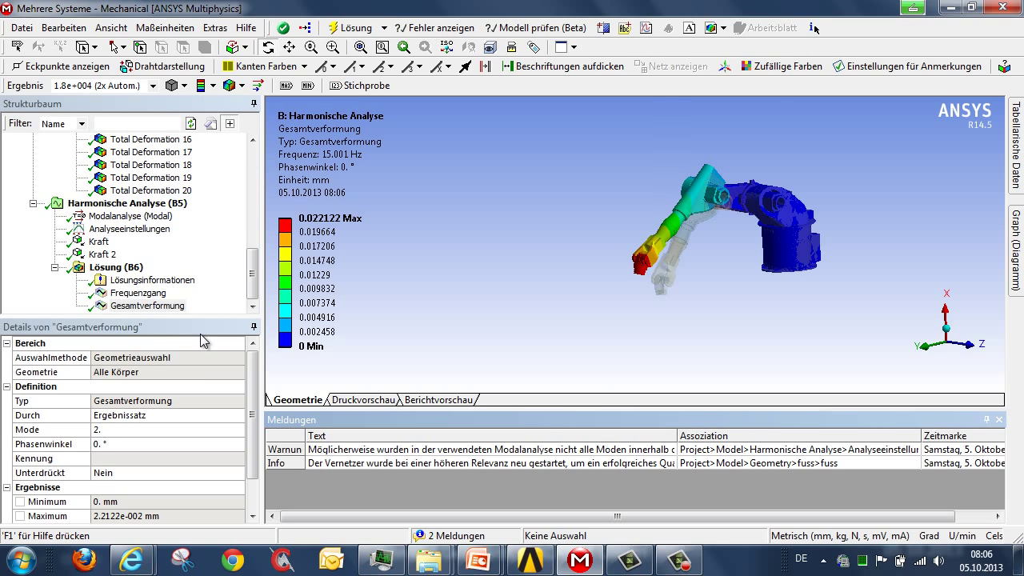
click(120, 270)
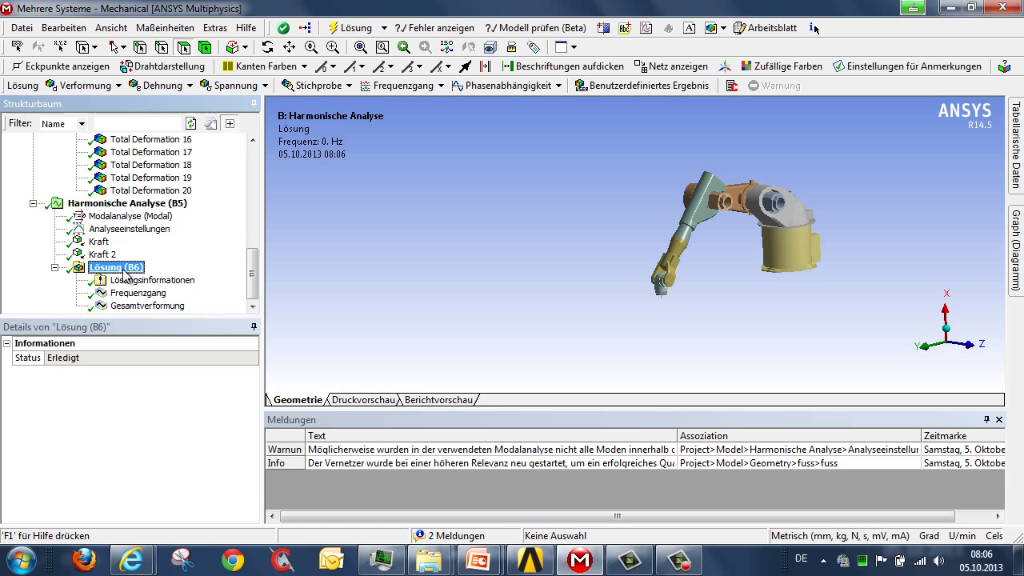
Add a von Mises equivalent stress (Vergleichsspannung) chosen by result set, mode 2, and solve.
click(227, 86)
click(233, 105)
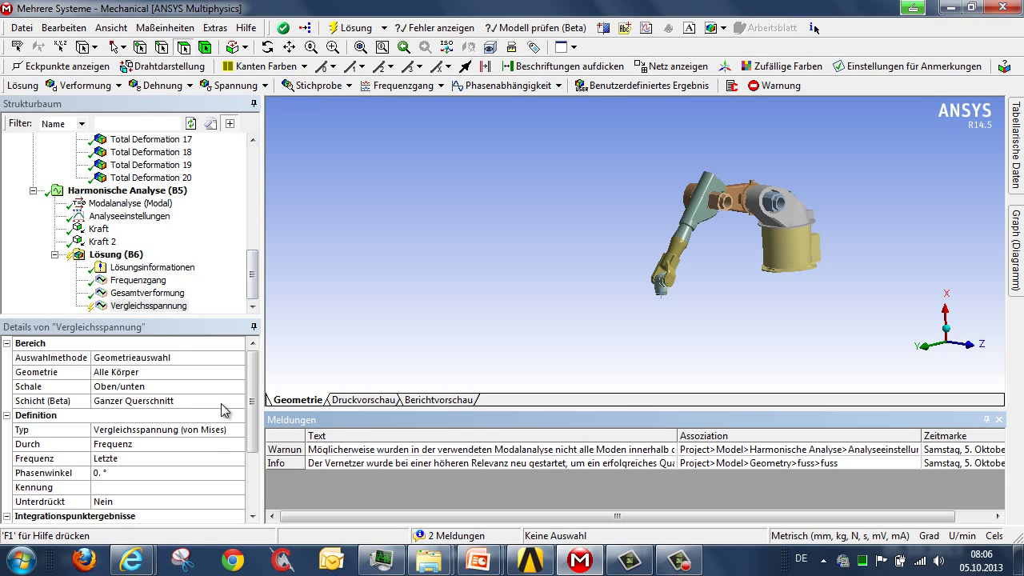
click(239, 445)
click(237, 444)
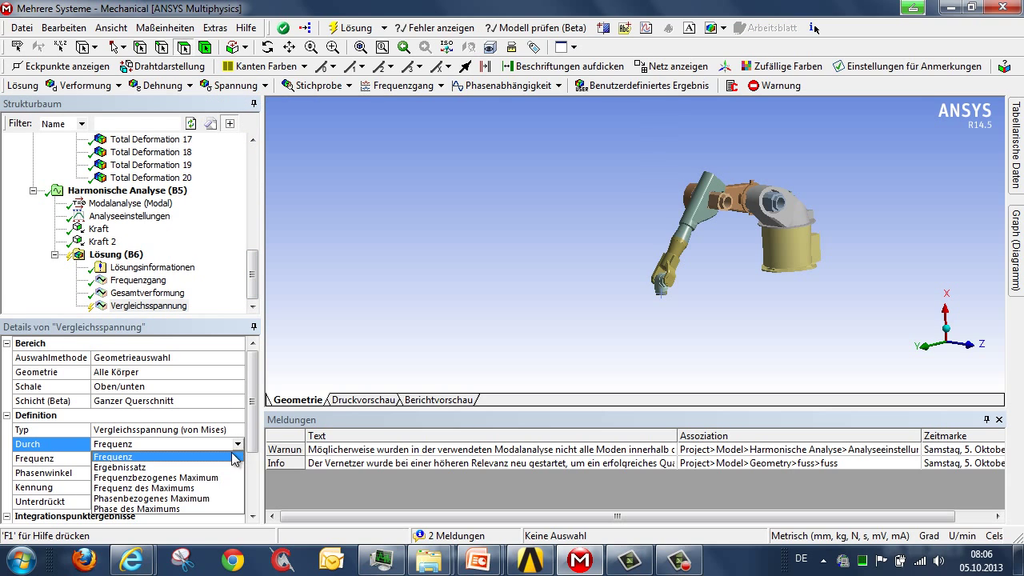
click(224, 459)
click(154, 466)
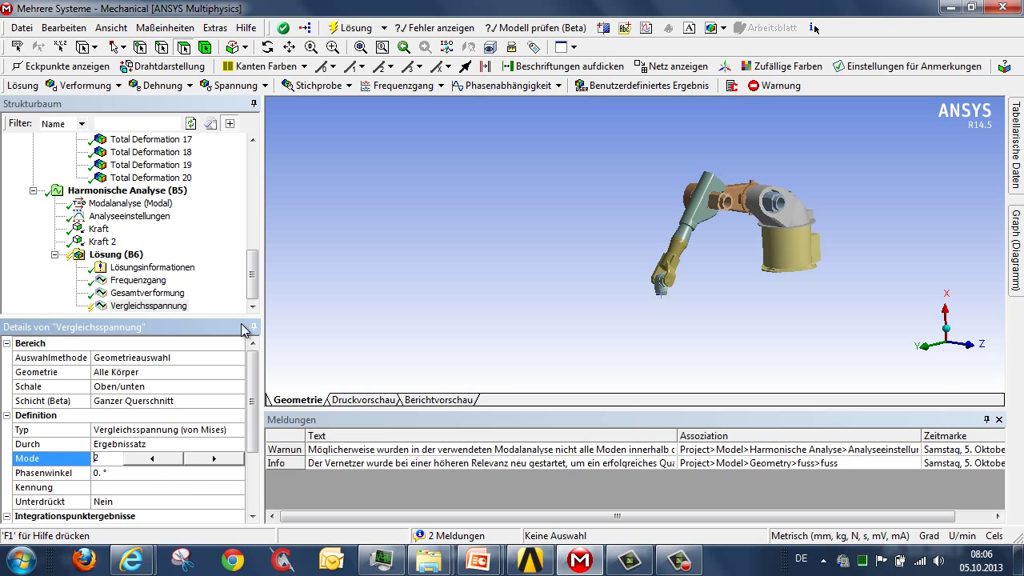
click(352, 27)
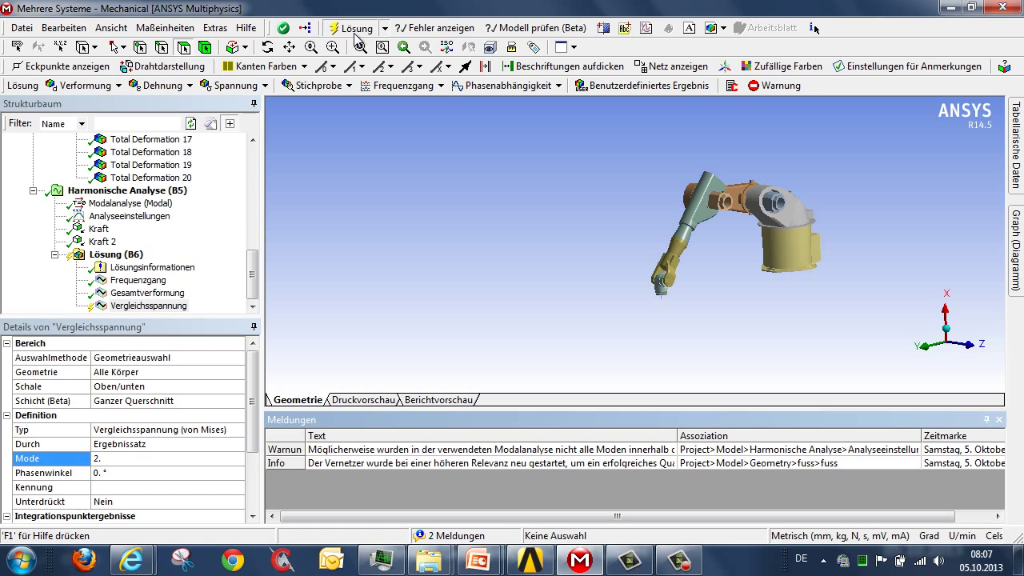